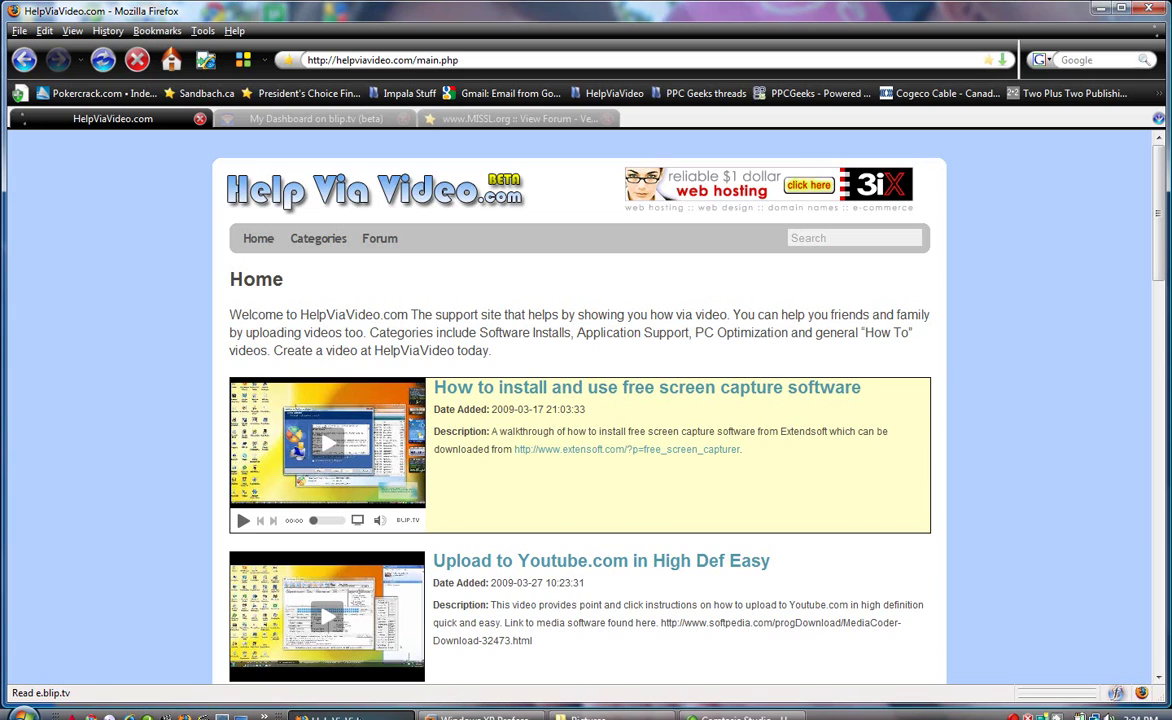
- Bring the Pictures folder forward, minimize Firefox, and preview july2009 303.JPG in Photo Gallery
mouse_move(614, 717)
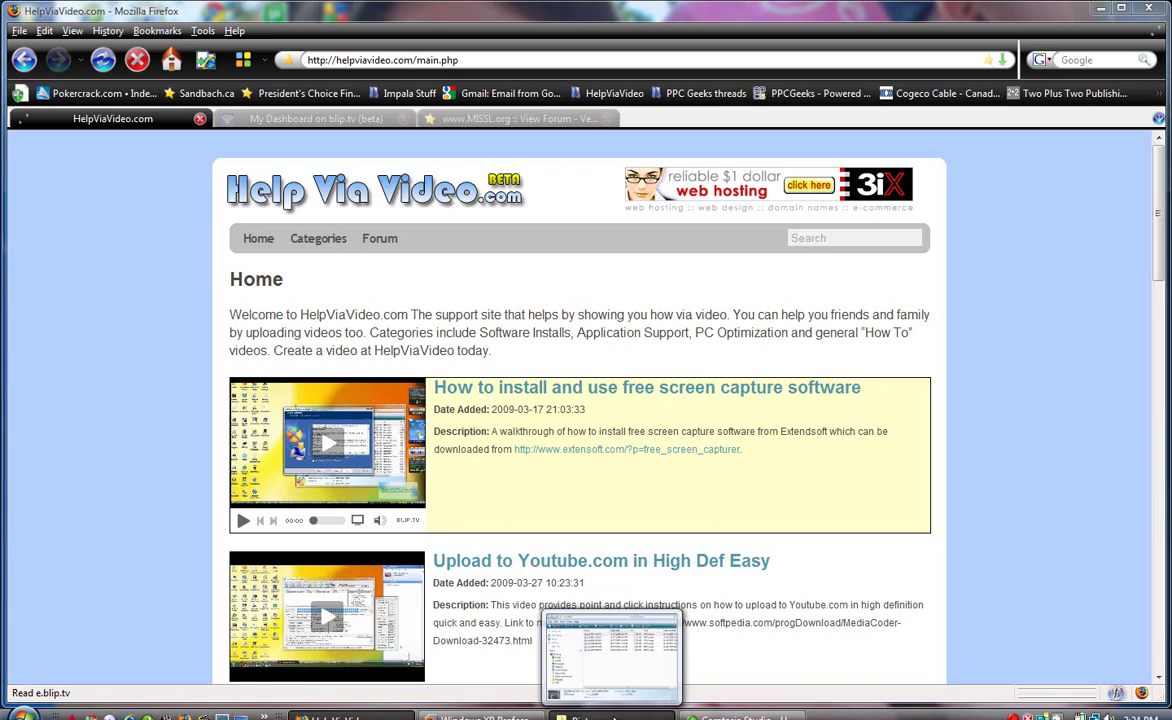
left_click(615, 718)
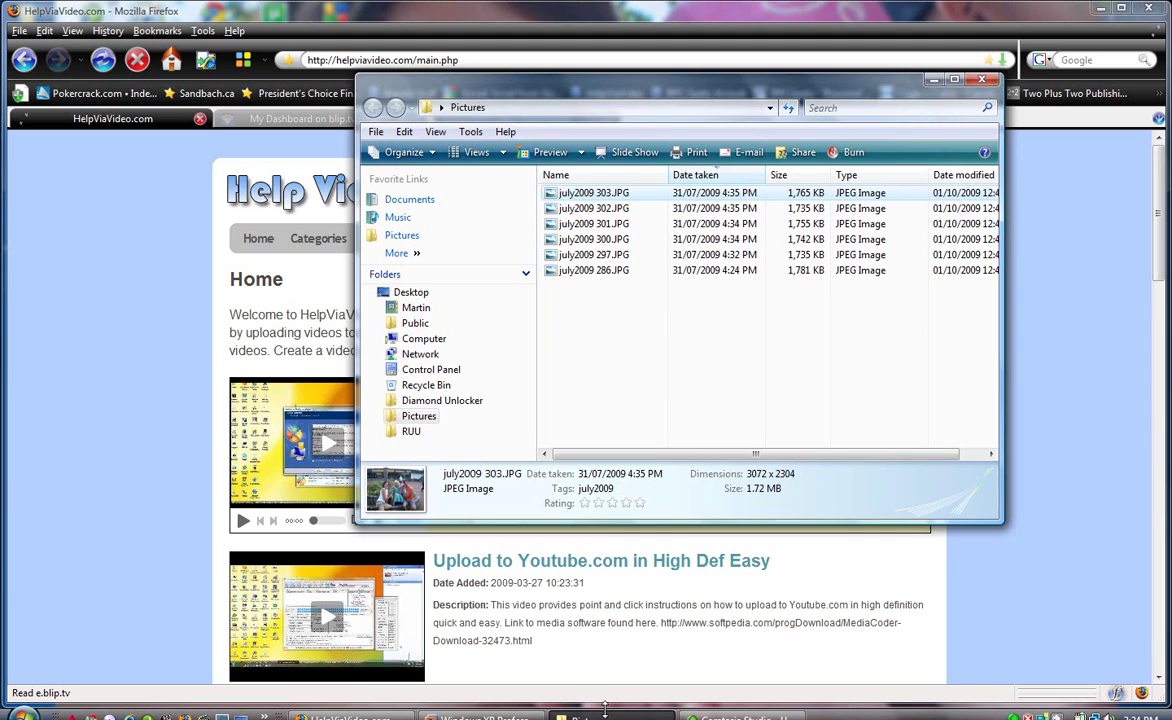
left_click(1101, 8)
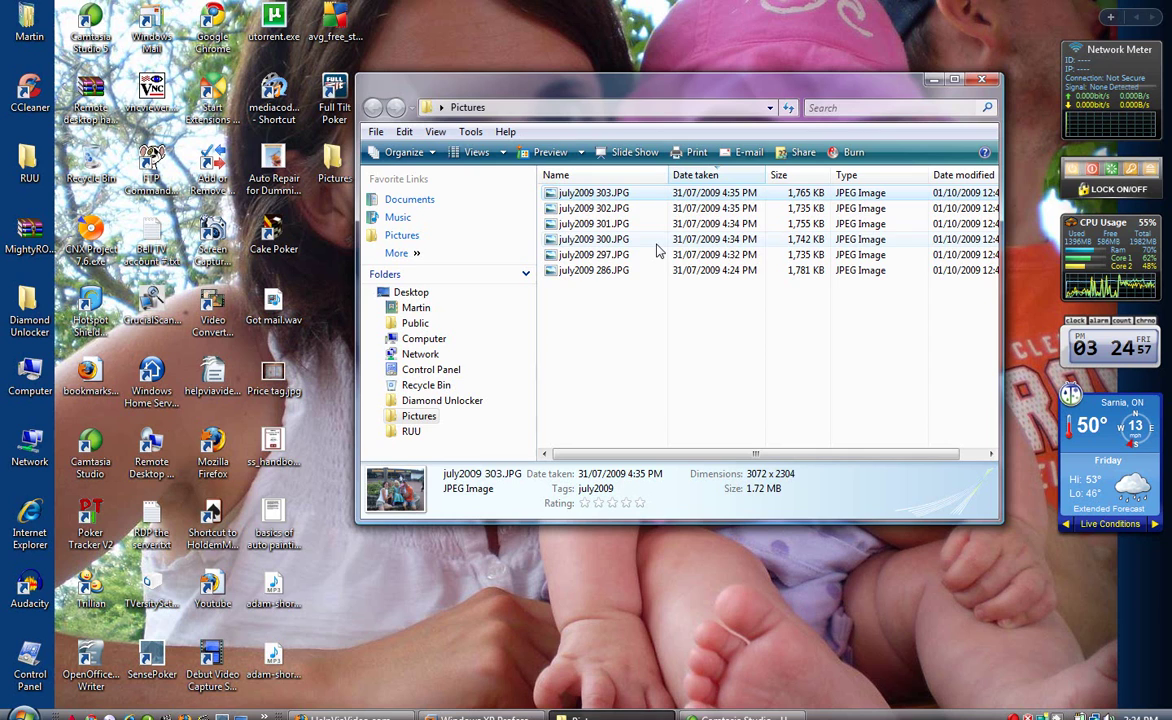
double_click(580, 196)
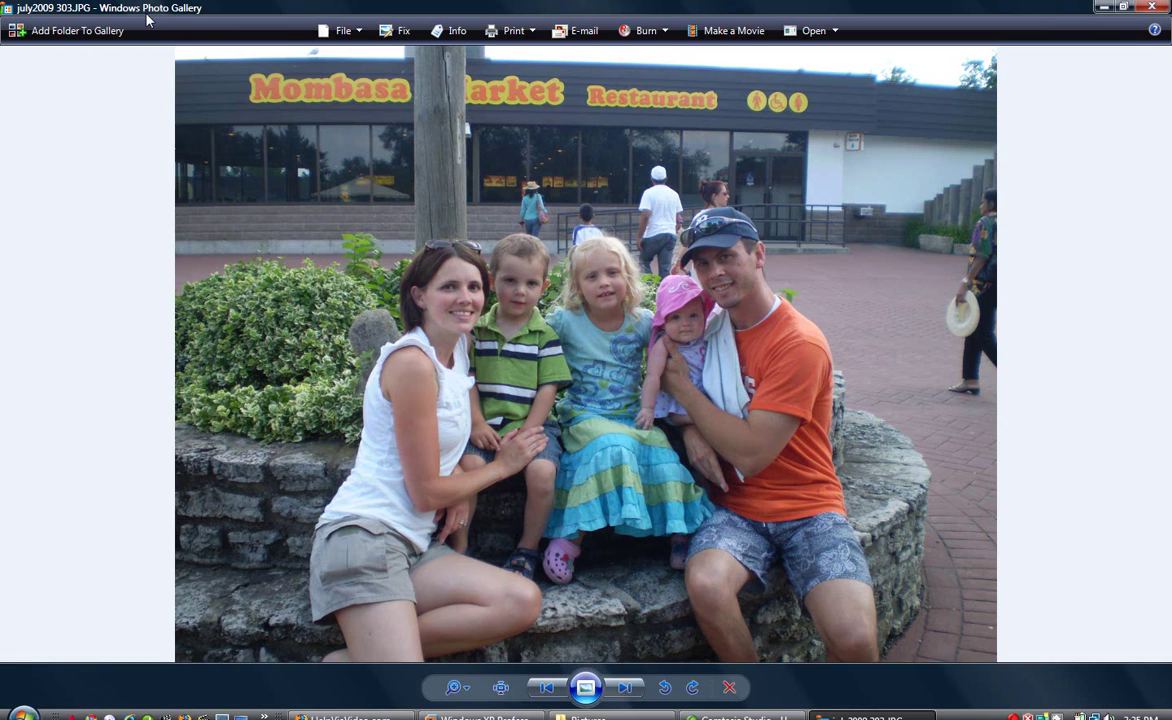
left_click(1155, 10)
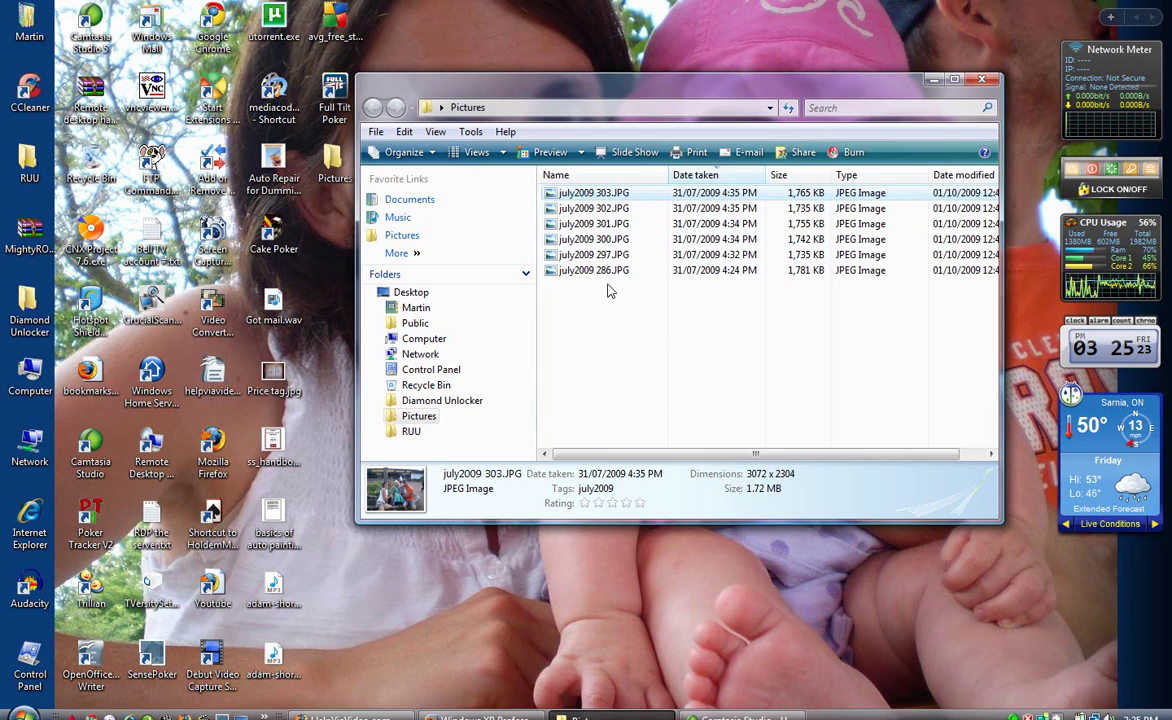
- Make Paint the default program for JPEG files through Open With on july2009 303.JPG
right_click(578, 197)
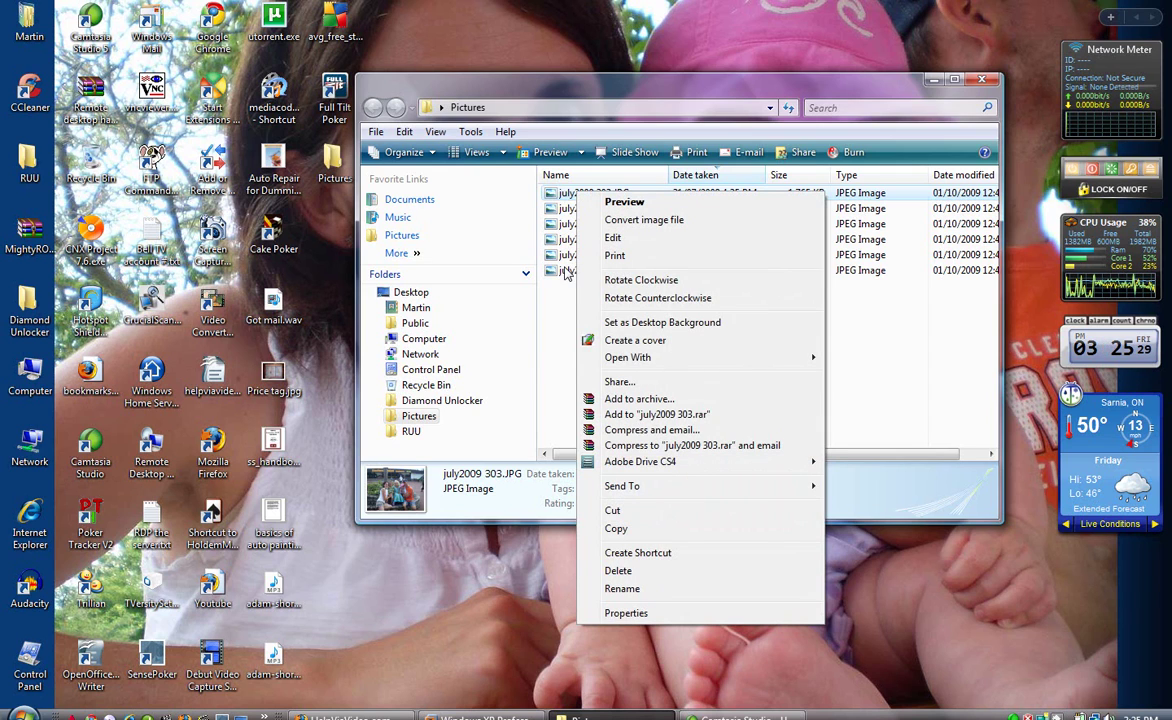
mouse_move(688, 357)
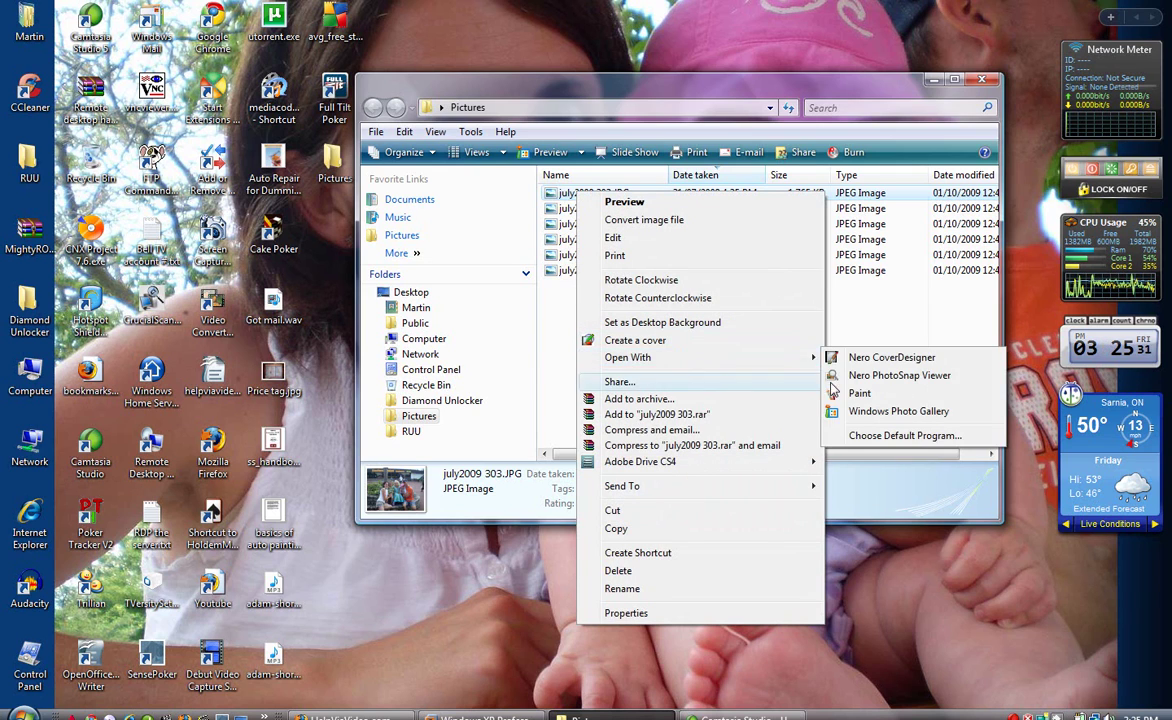
left_click(872, 437)
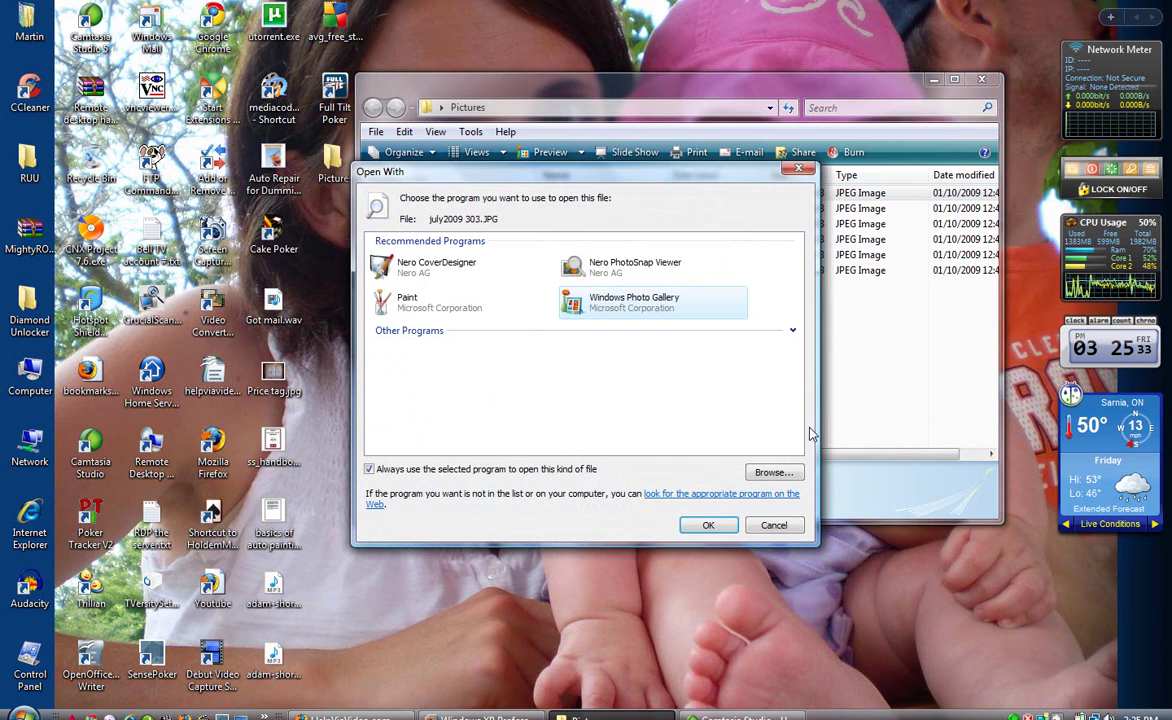
left_click(398, 308)
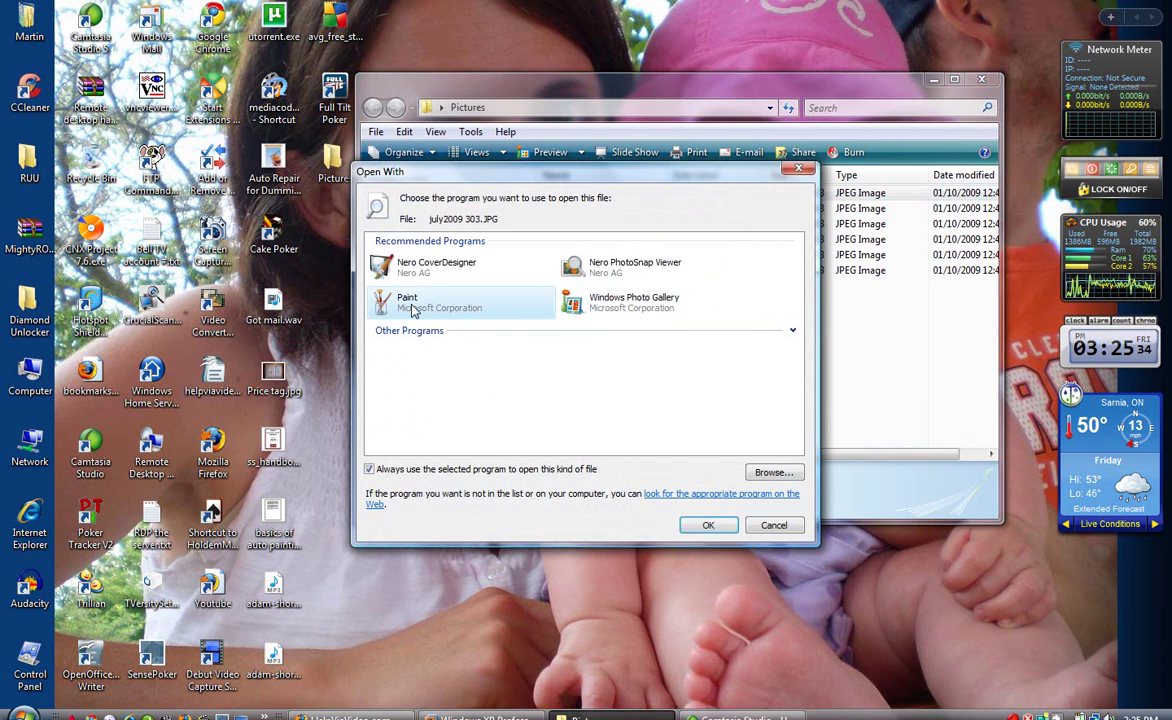
left_click(708, 526)
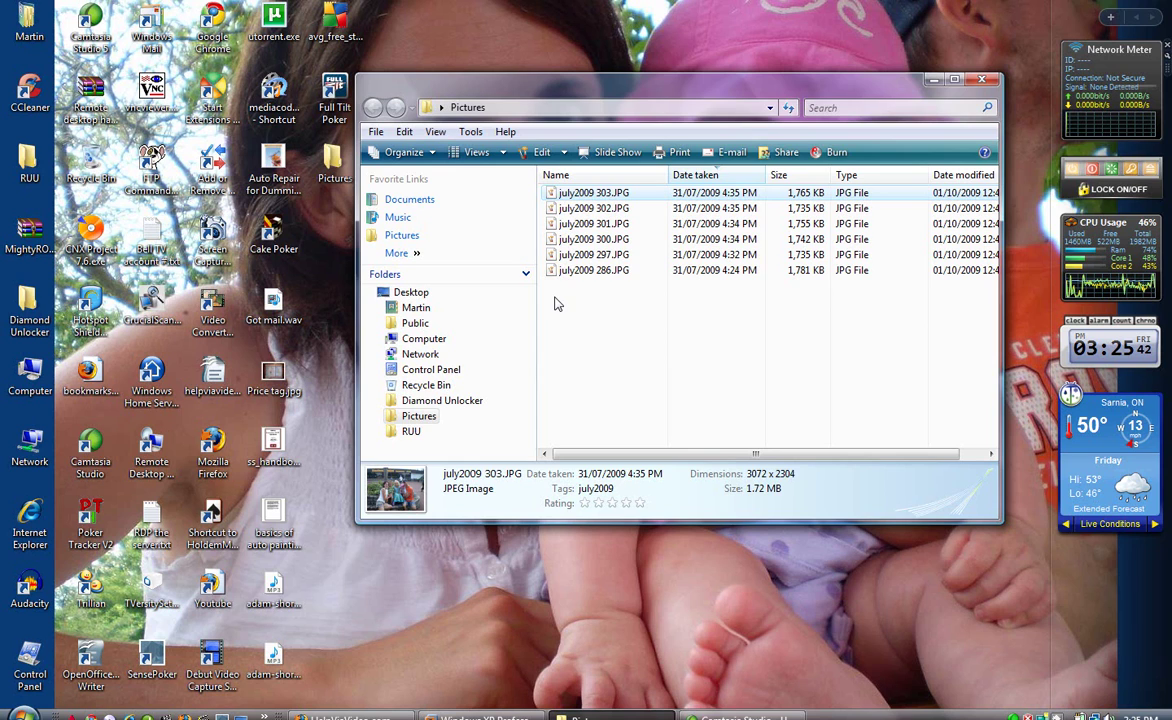
- Close Paint, select all six july2009 photos and open them in Paint with Edit
left_click(1149, 8)
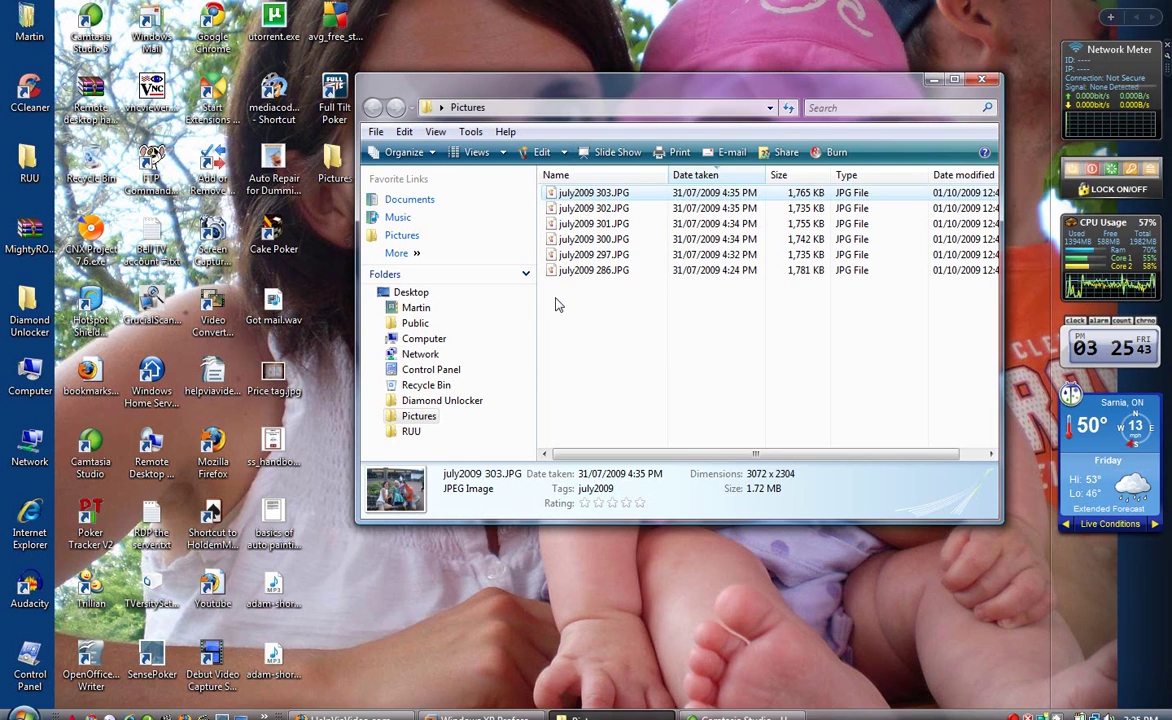
left_click(580, 270, "shift")
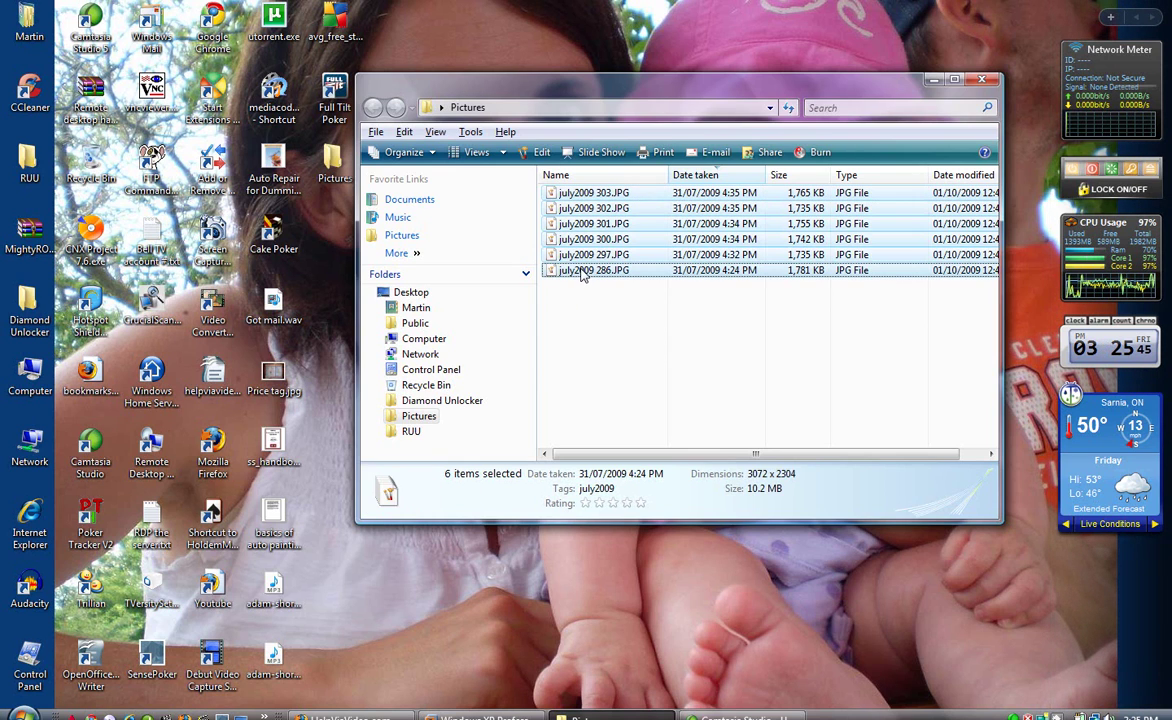
right_click(580, 268)
left_click(593, 291)
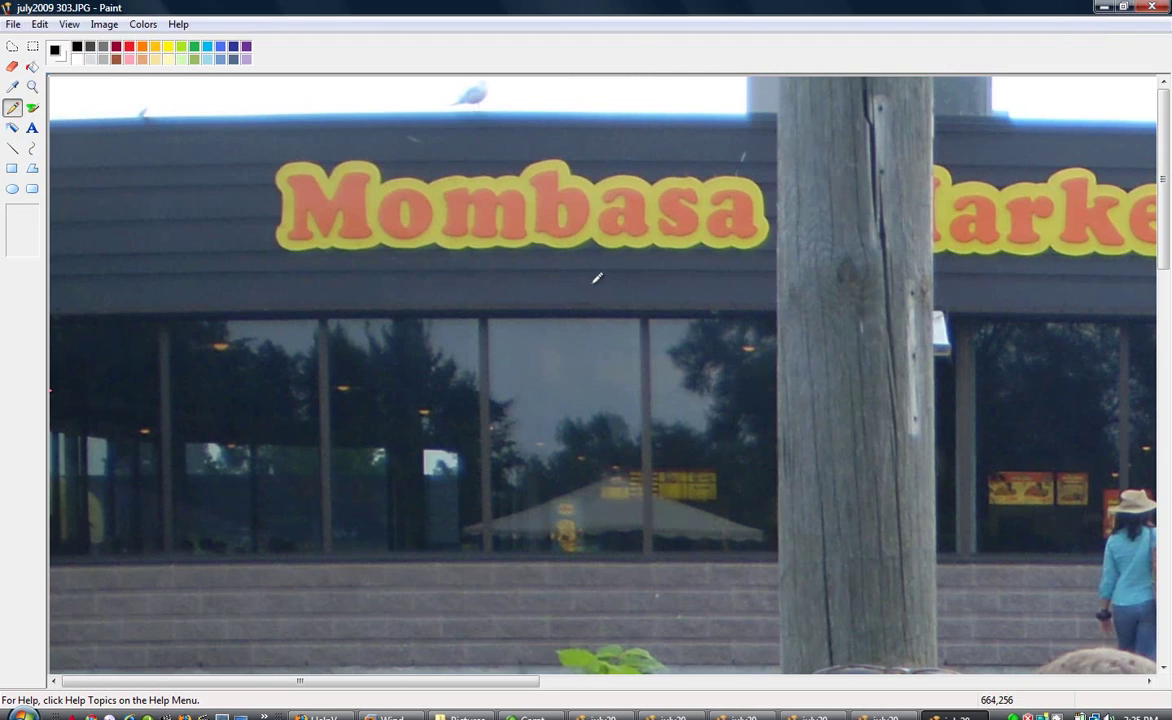
mouse_move(1164, 180)
left_mouse_down()
mouse_move(1165, 540)
mouse_move(1166, 150)
mouse_move(1165, 520)
mouse_move(1165, 170)
left_mouse_up()
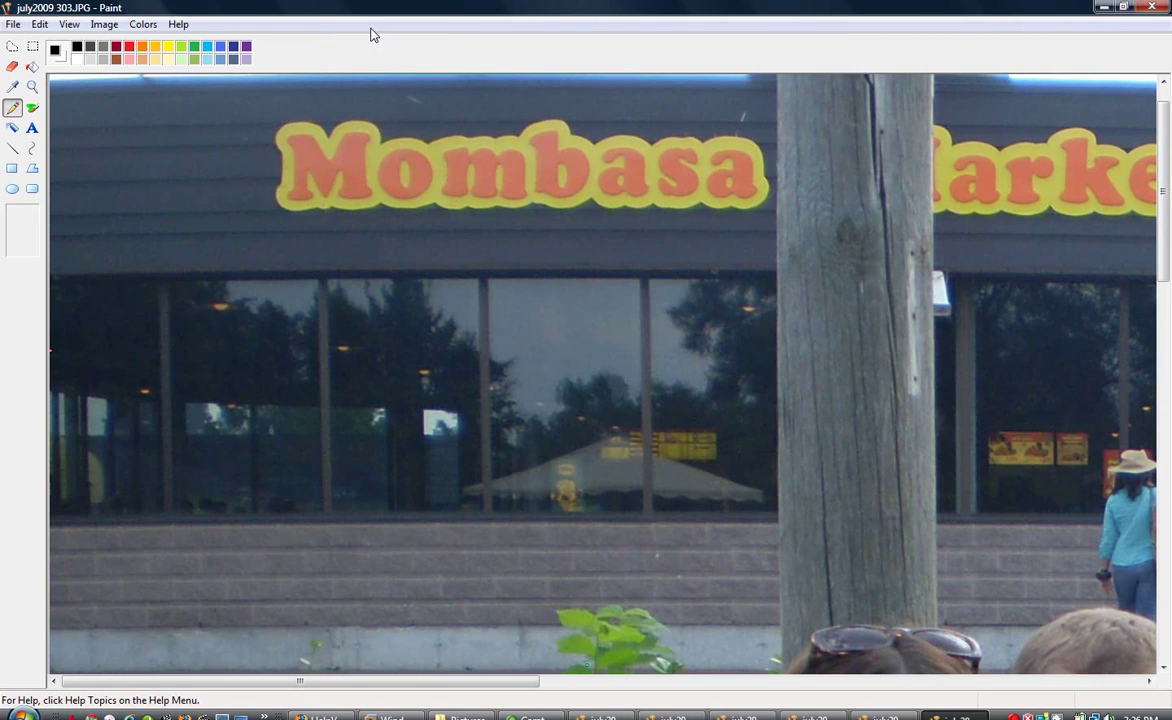
- Resize the july2009 303 photo to 30% horizontally and vertically
left_click(105, 27)
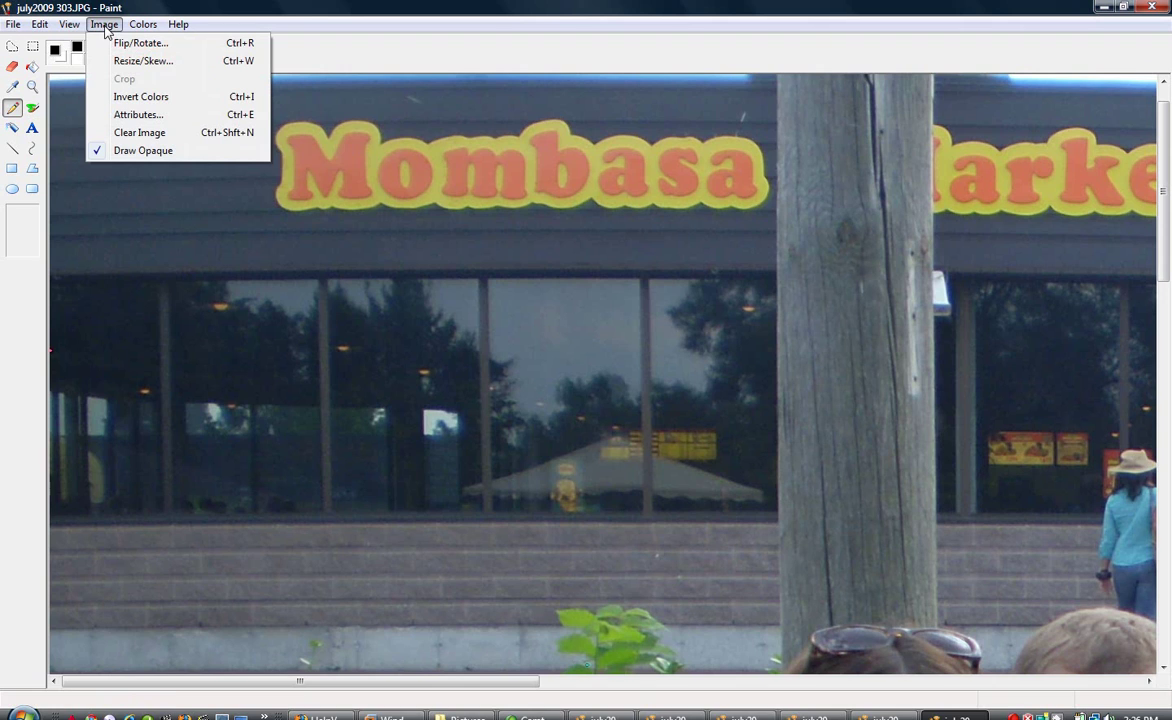
left_click(141, 62)
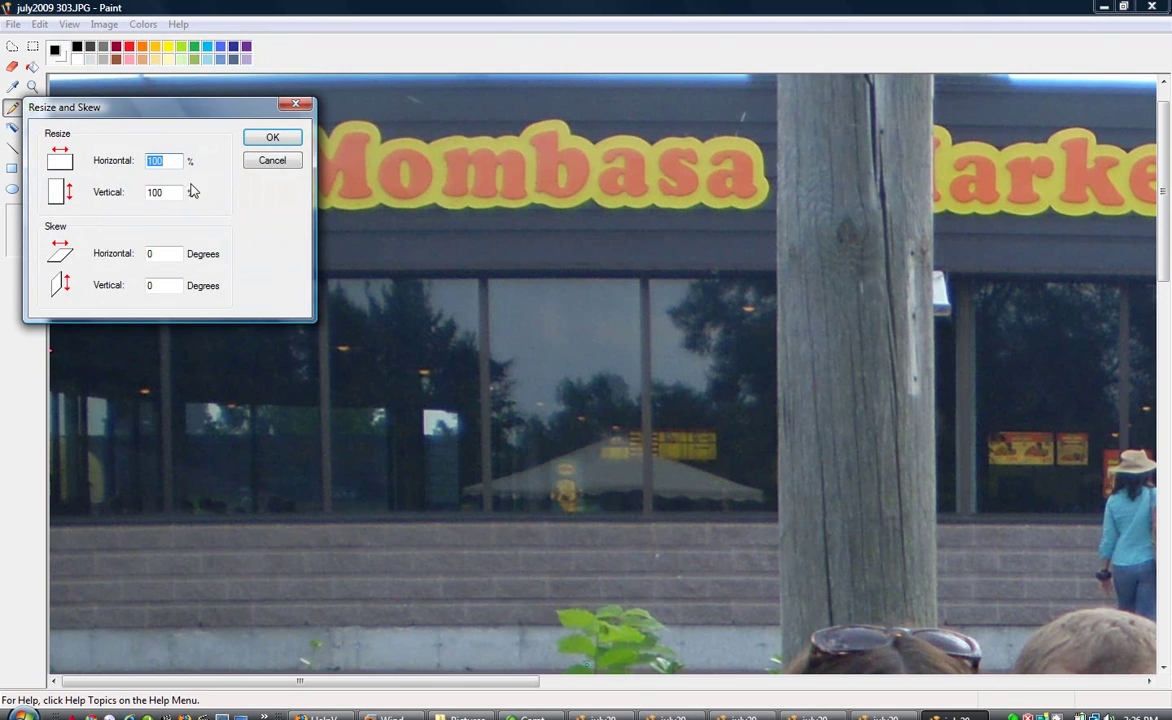
type("30")
key("Tab")
type("3")
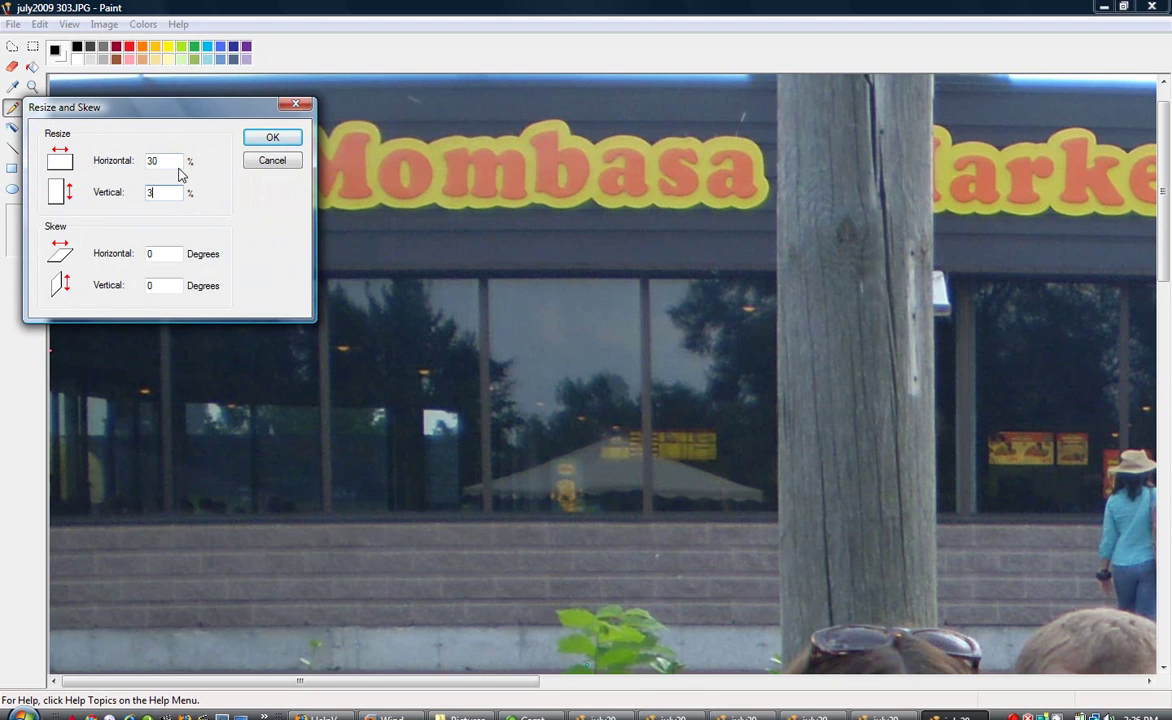
left_click(271, 137)
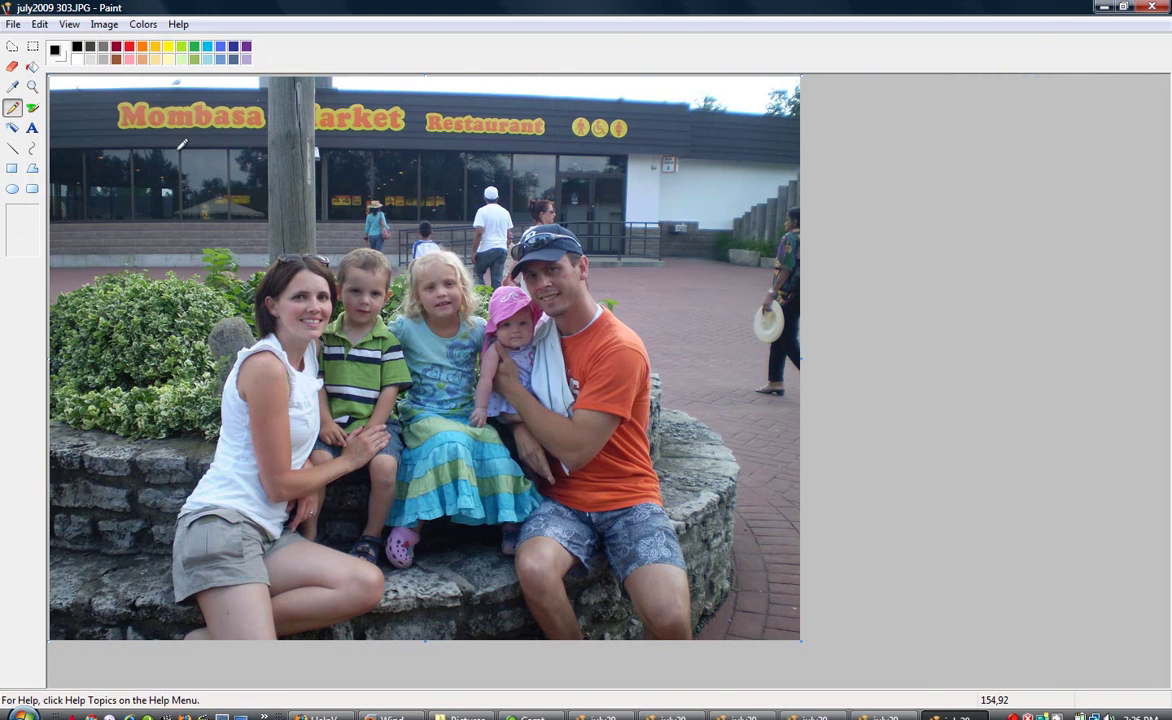
- Save the resized photo as a copy named july2009 303a.jpg
left_click(13, 24)
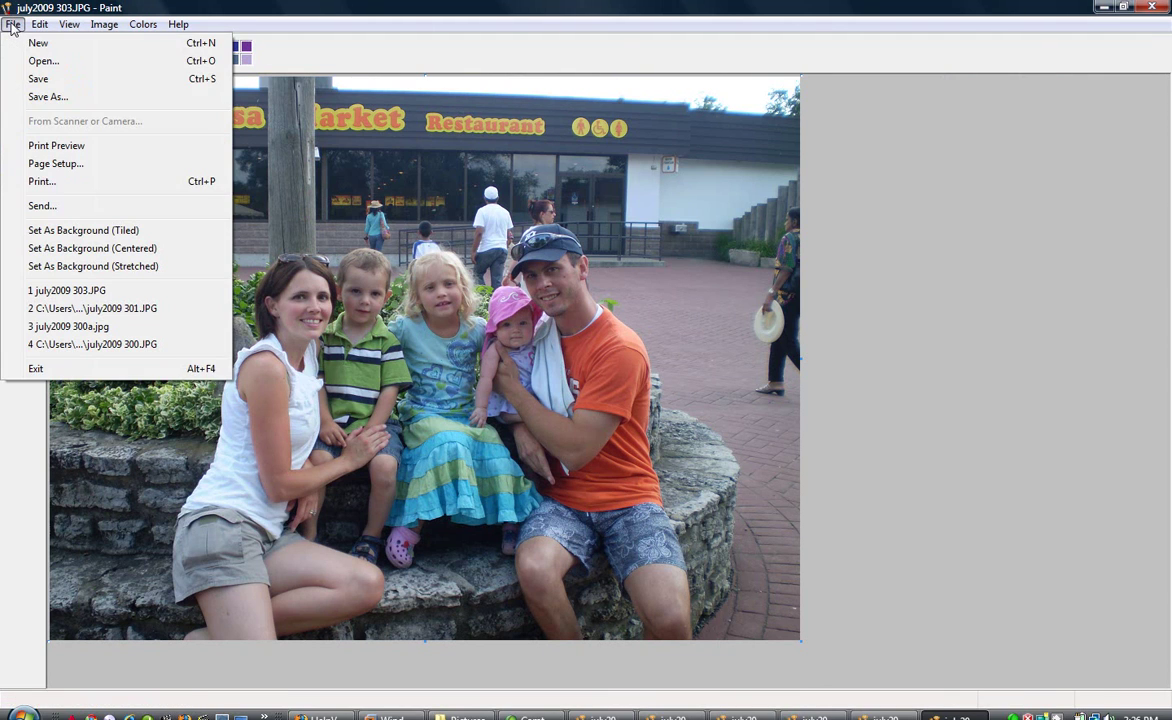
left_click(45, 90)
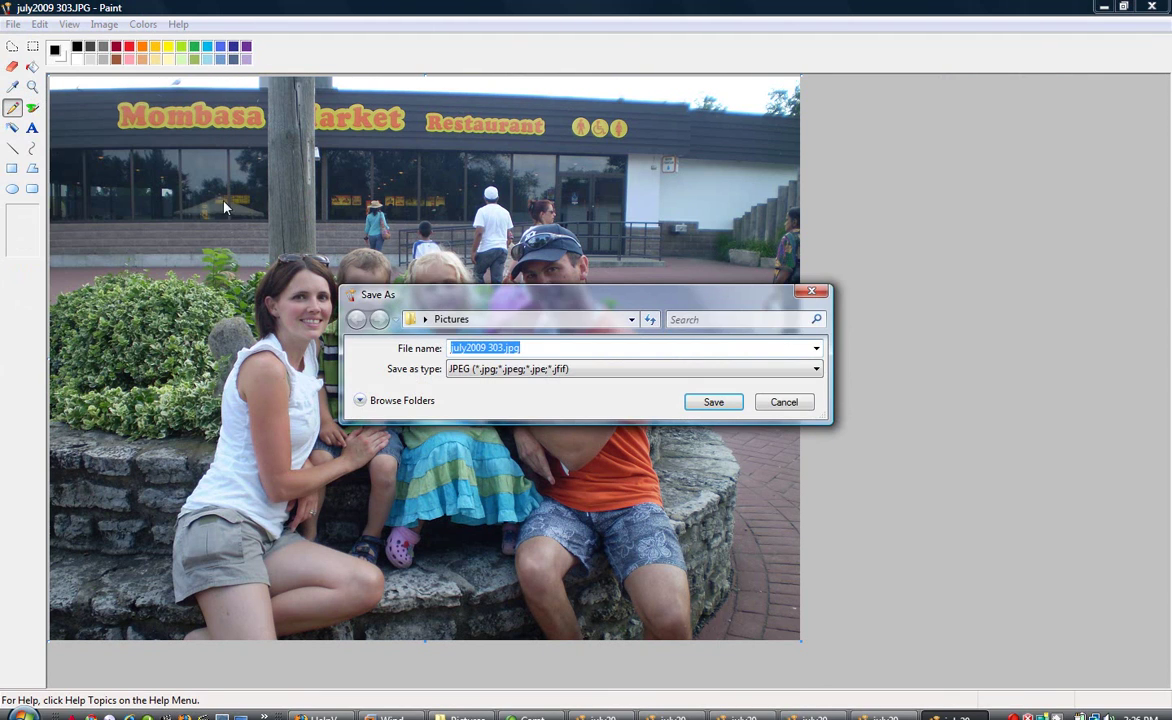
left_click(502, 349)
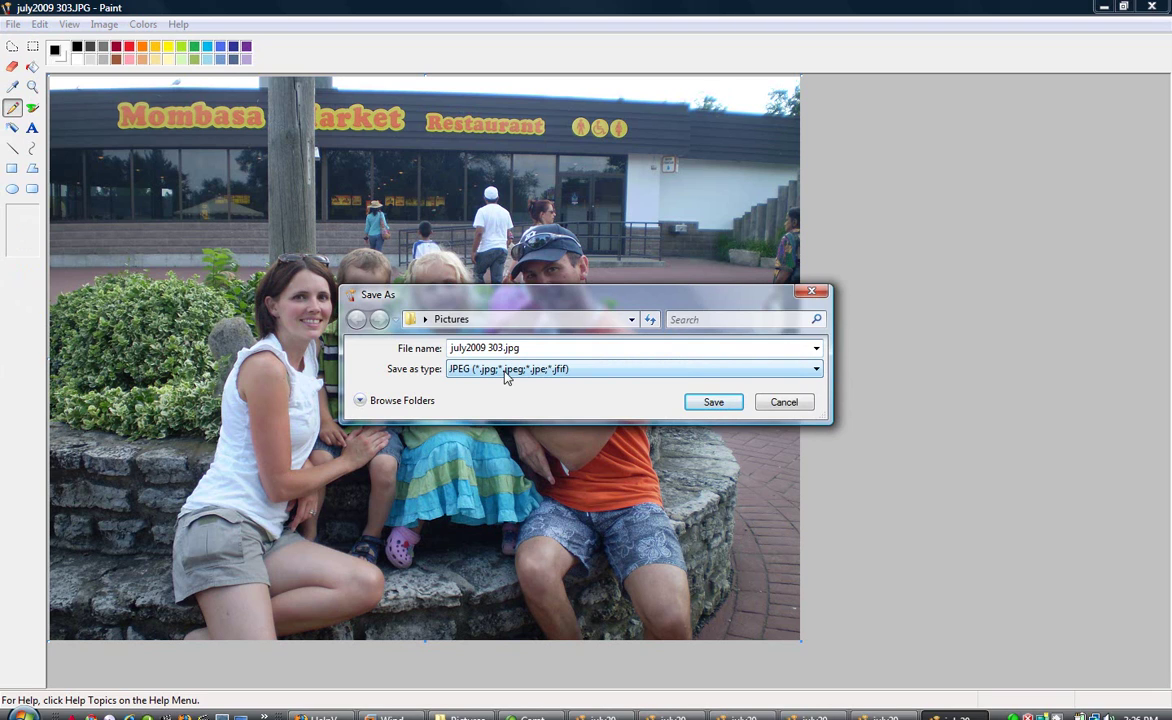
type("a")
left_click(712, 405)
left_click(713, 405)
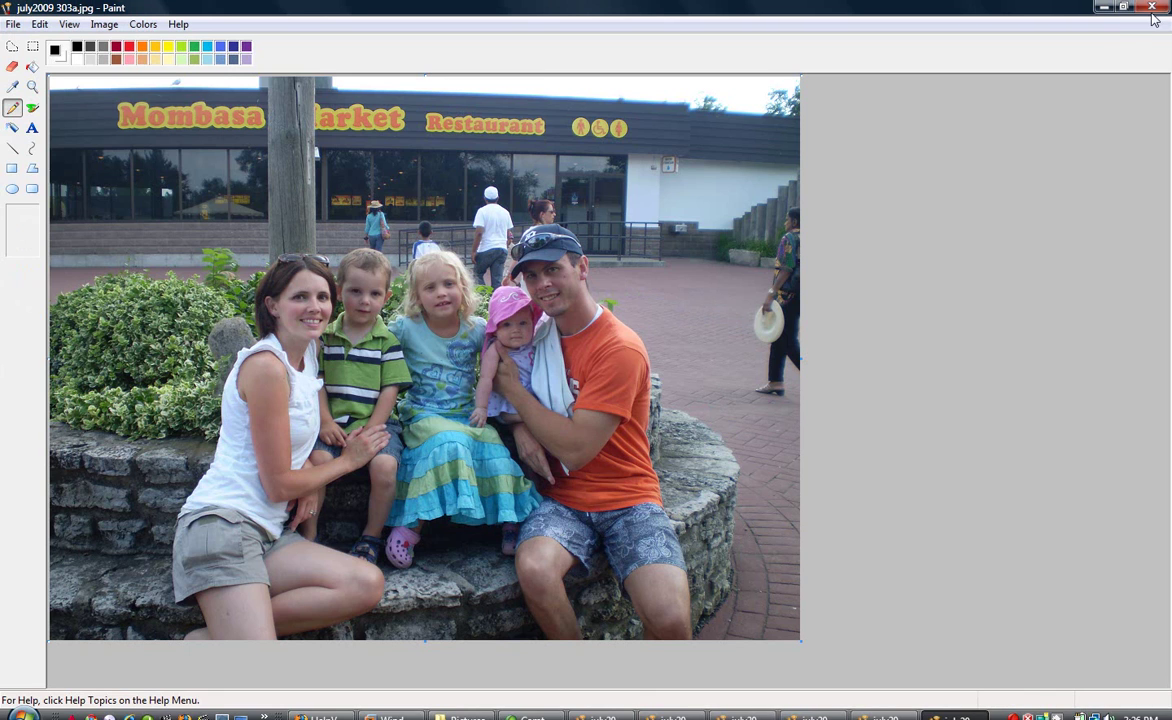
- Close the 303a window and shrink the july2009 286 photo to 30% both ways
key("alt+F4")
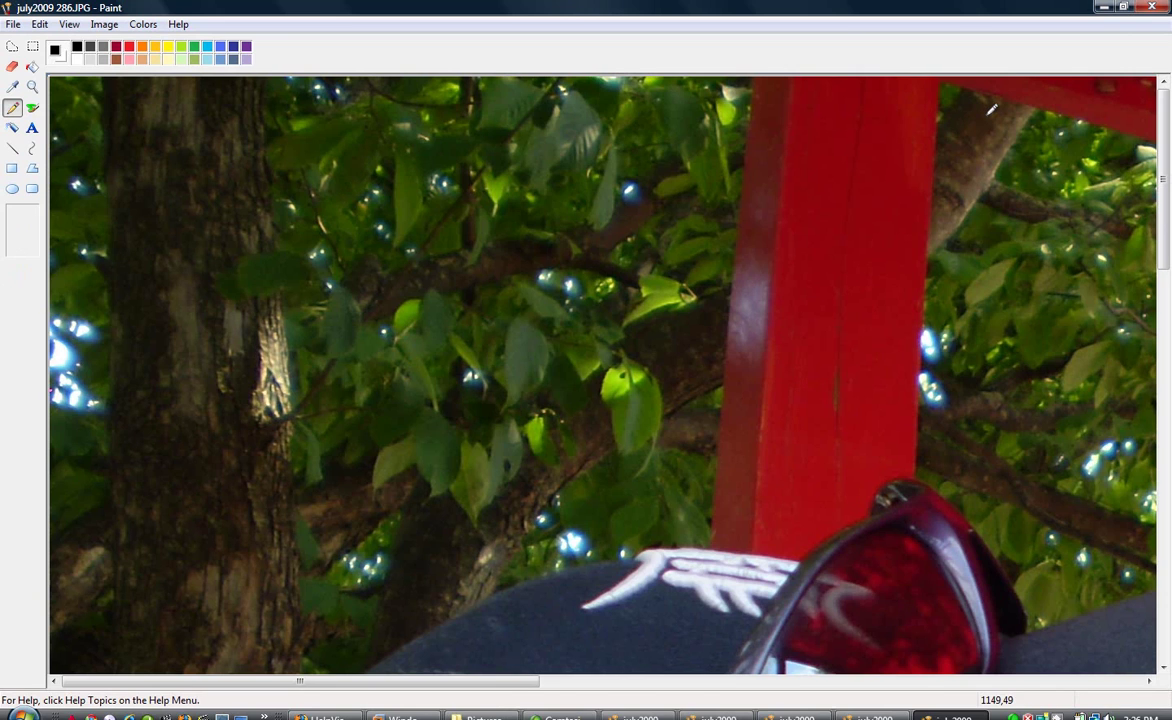
left_click(104, 24)
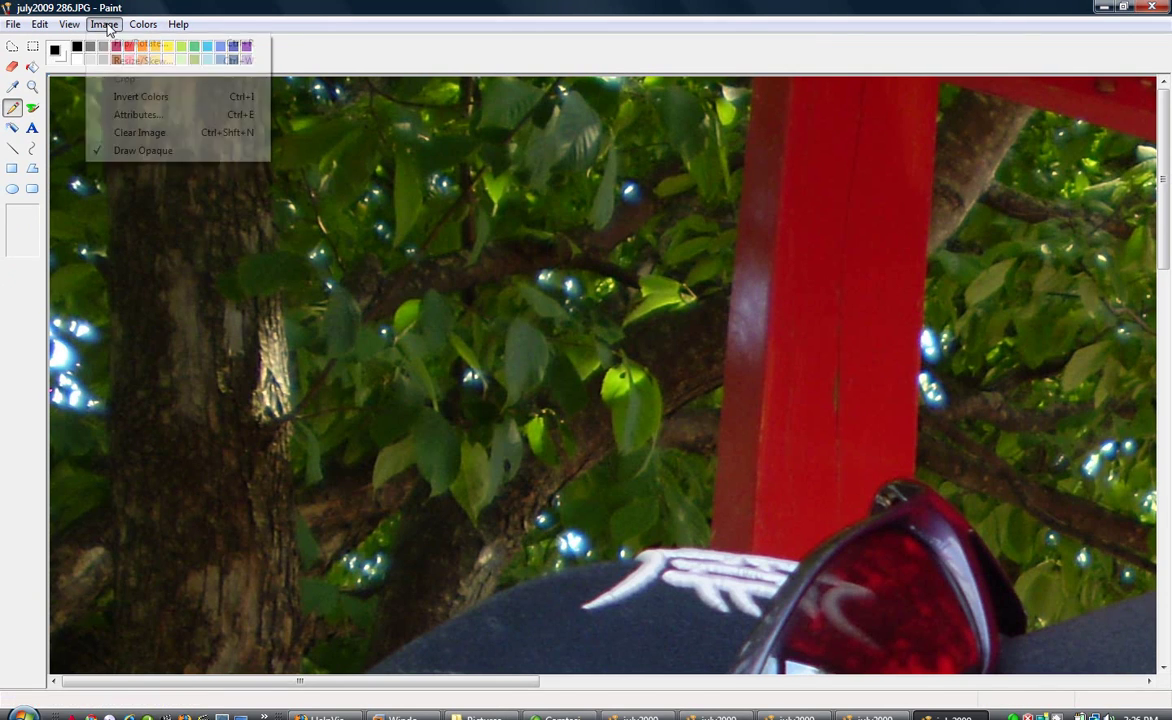
left_click(128, 60)
type("3")
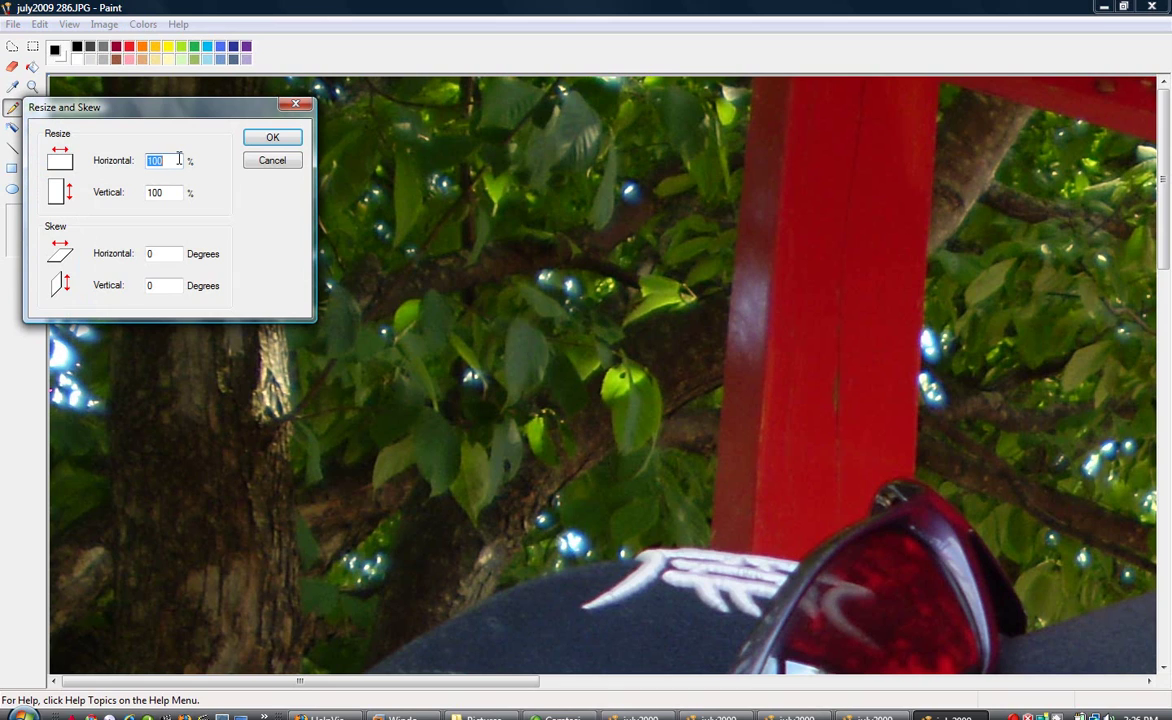
type("0")
key("Tab")
type("3")
left_click(279, 131)
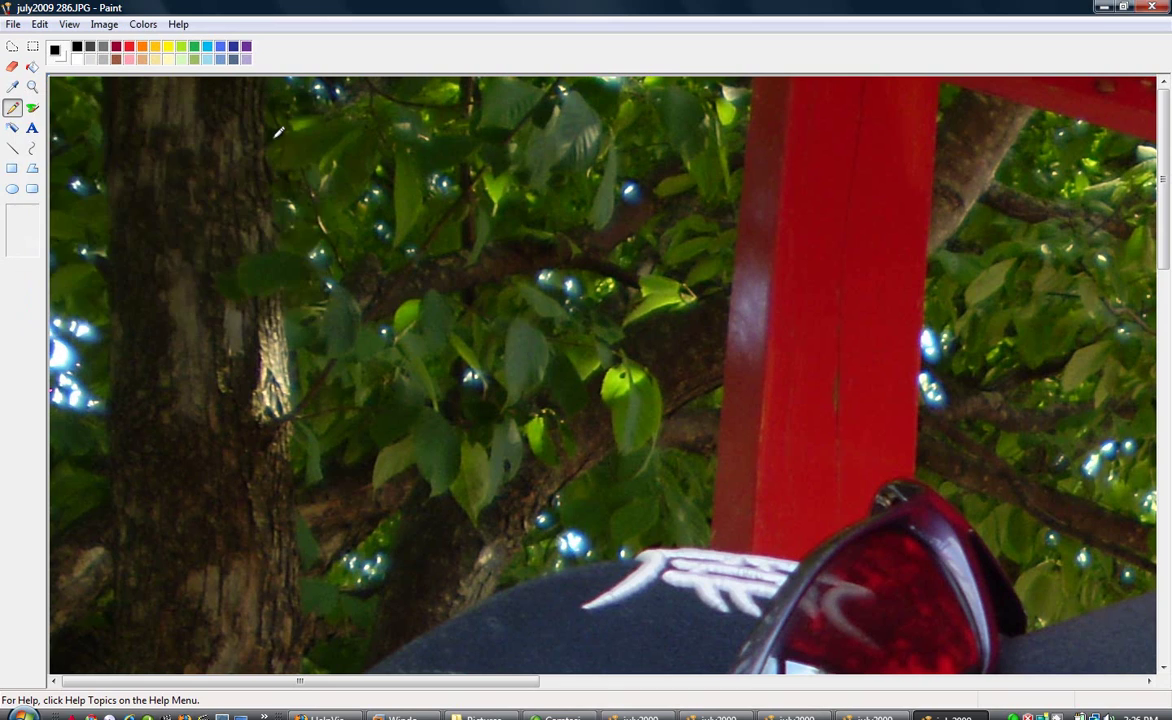
- Save the reduced photo as july2009 286a.jpg
left_click(13, 24)
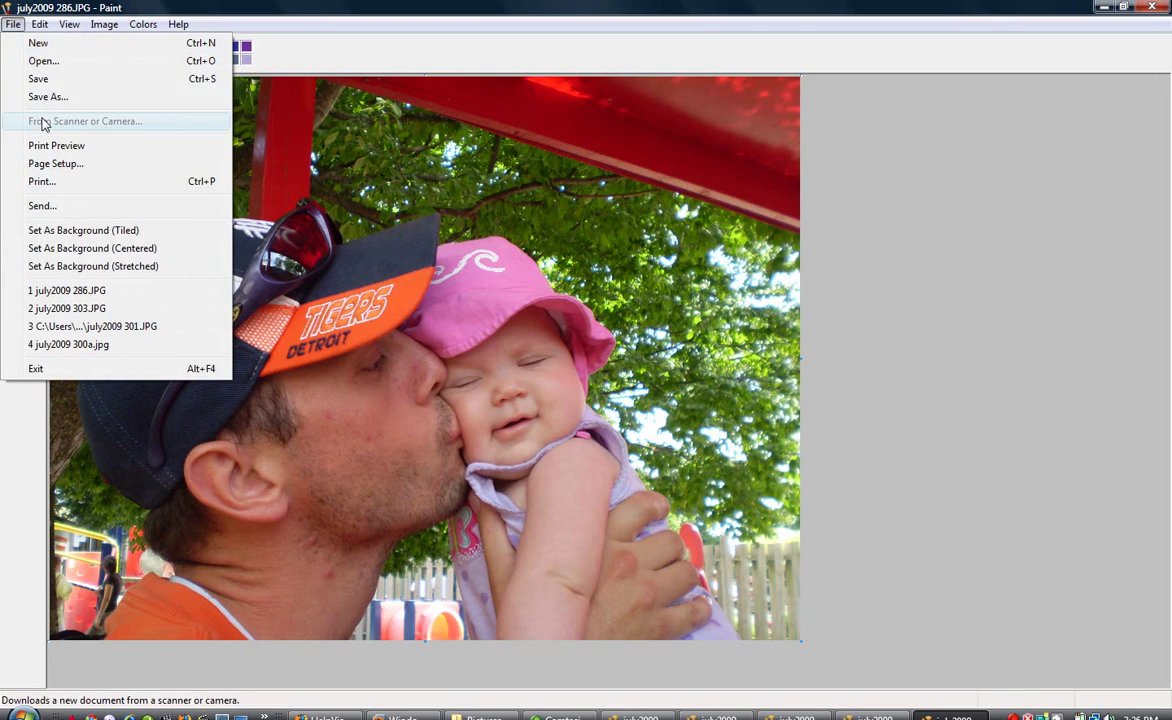
left_click(47, 96)
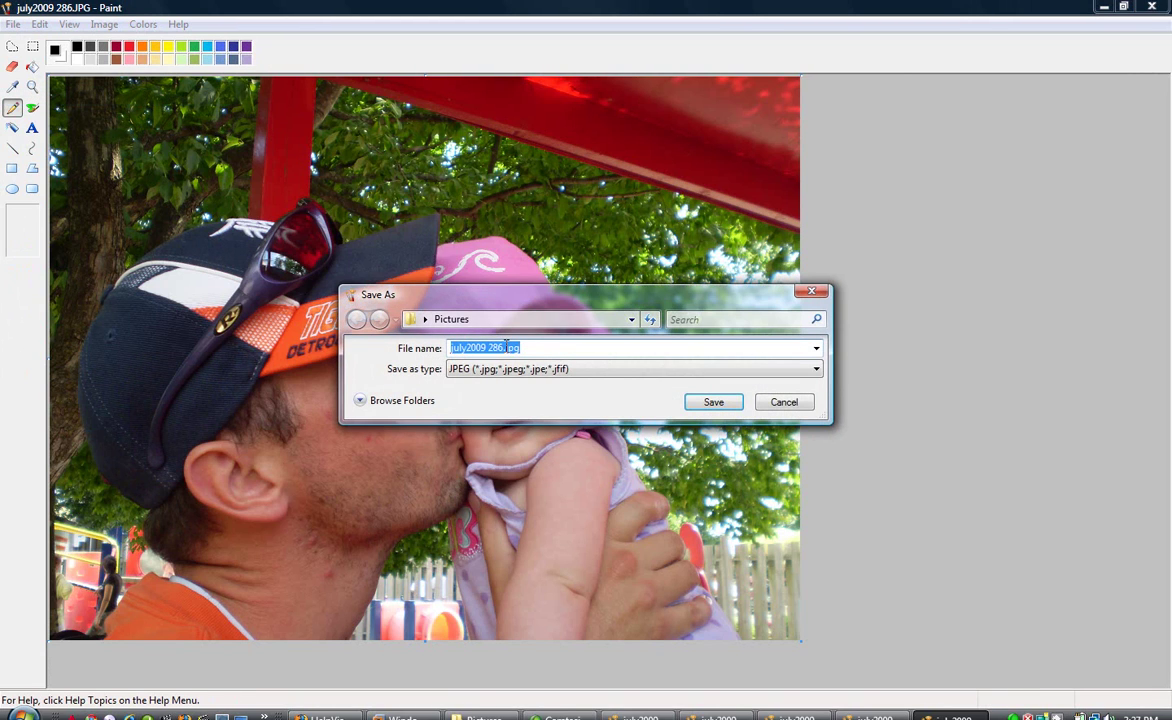
left_click(506, 349)
type("a")
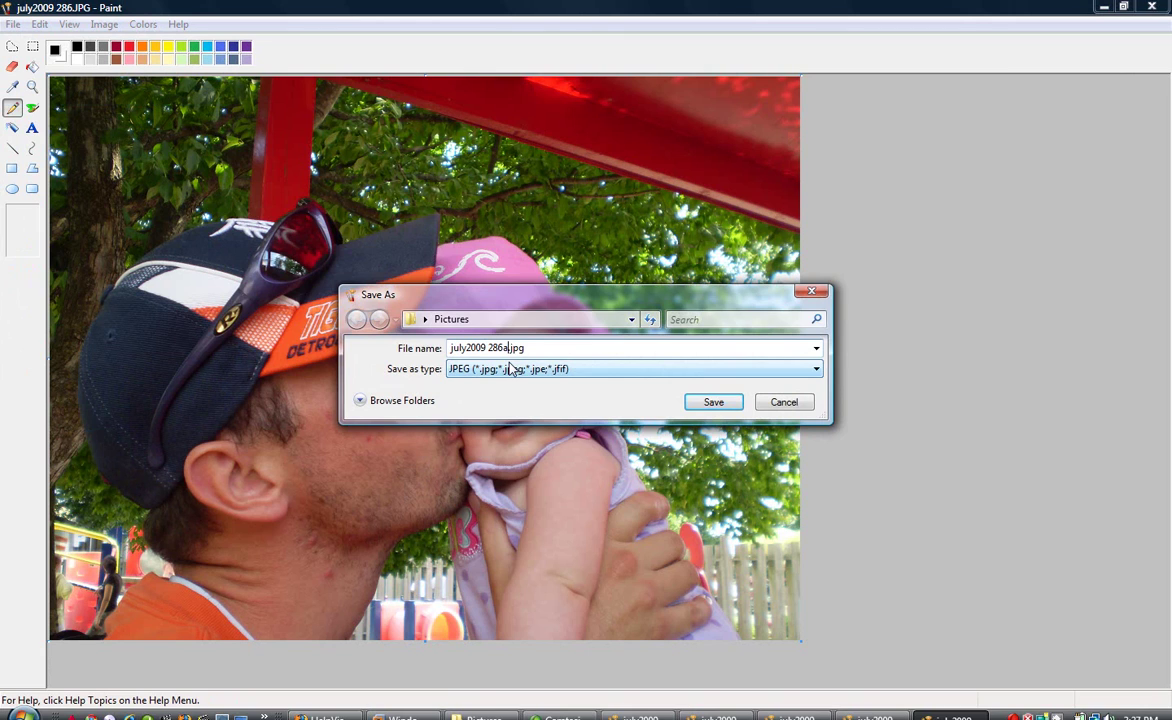
left_click(716, 401)
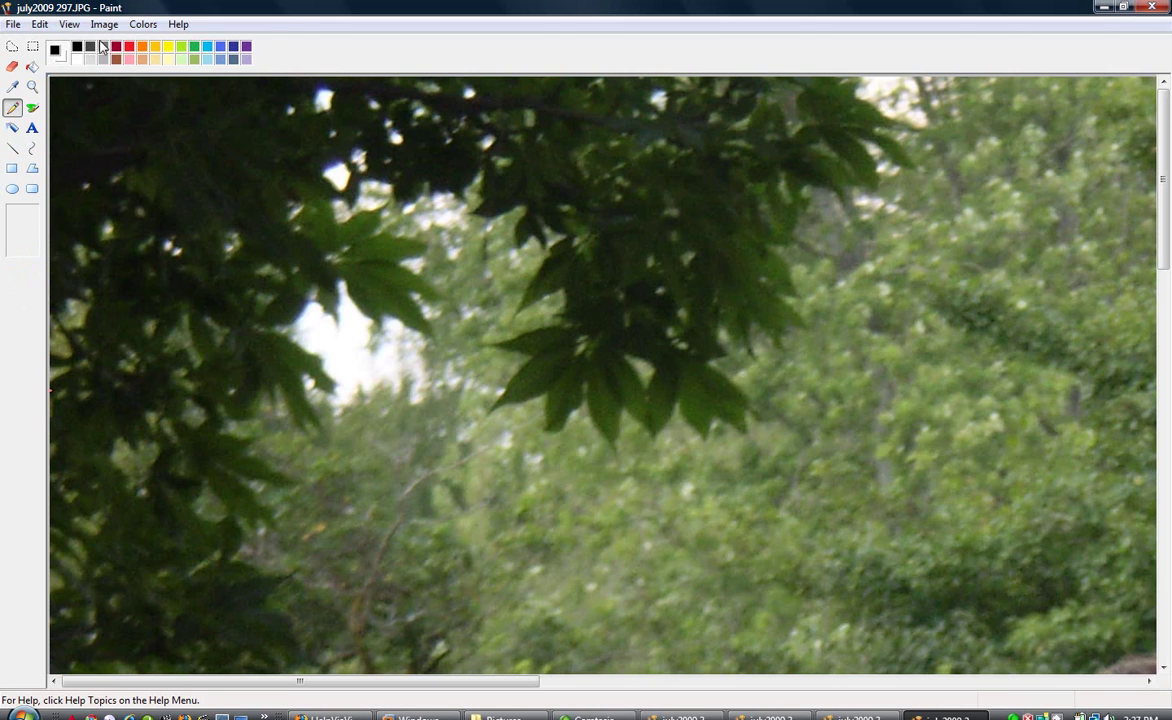
- Resize the july2009 297 photo to 30% horizontally and vertically
left_click(104, 24)
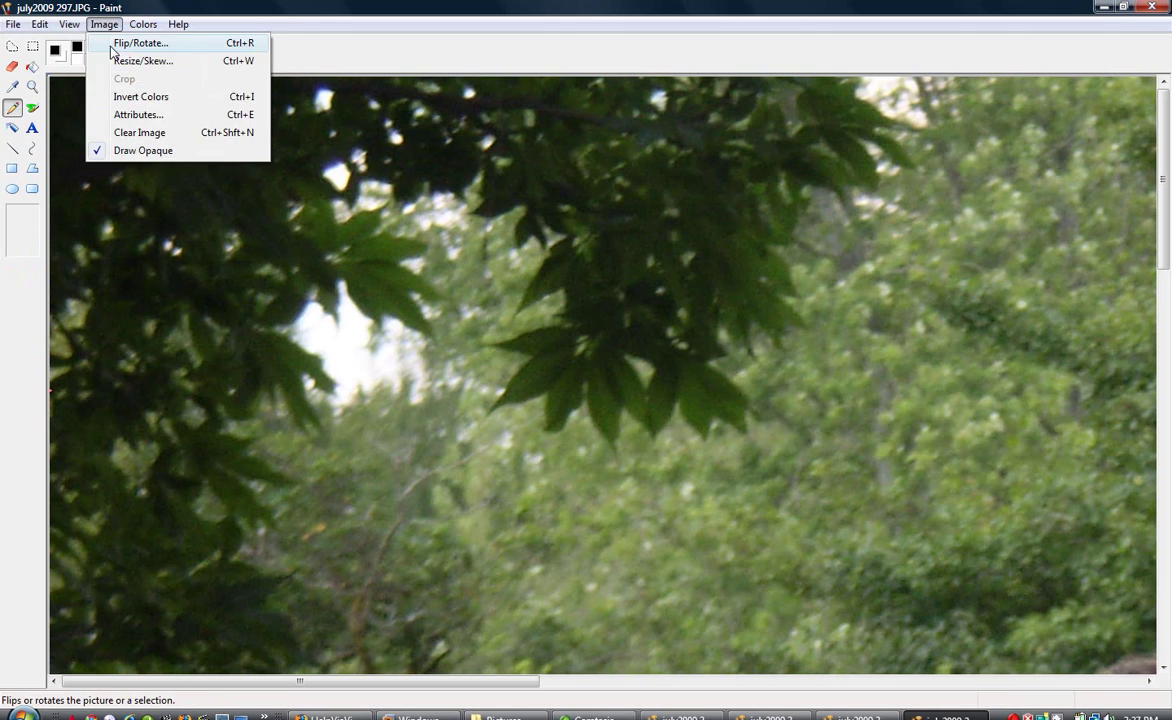
left_click(125, 61)
type("30")
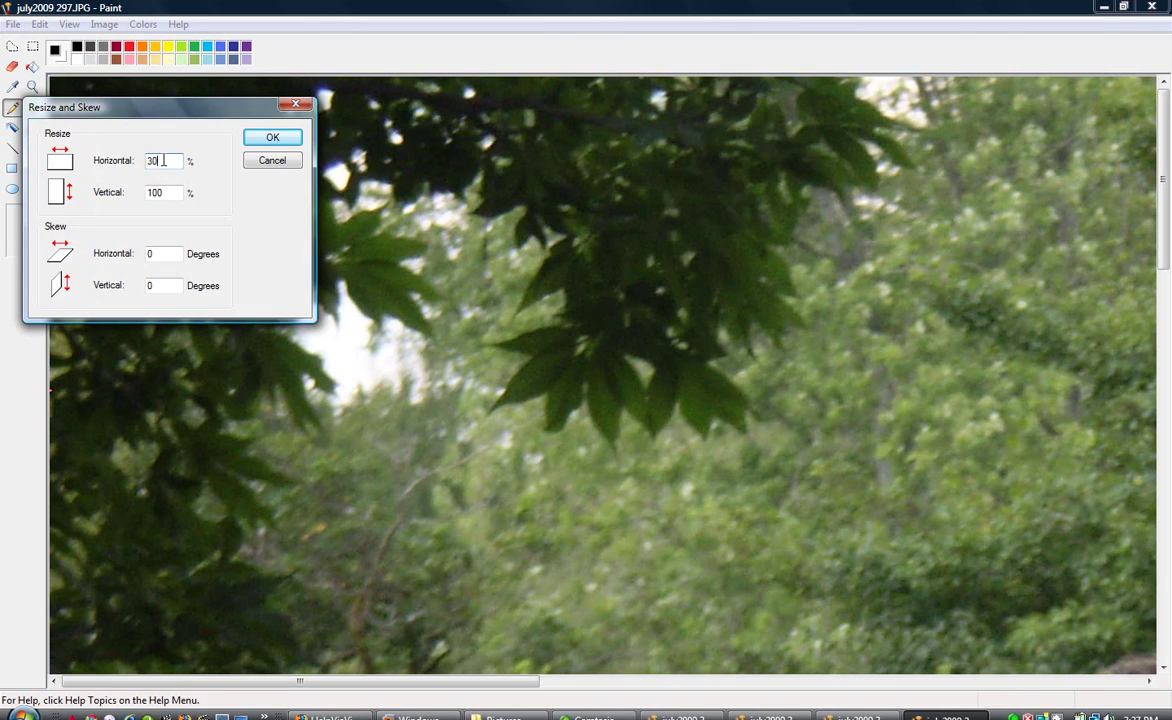
key("Tab")
type("30")
left_click(266, 140)
- Save it as july2009 297a.jpg and close the window
left_click(14, 24)
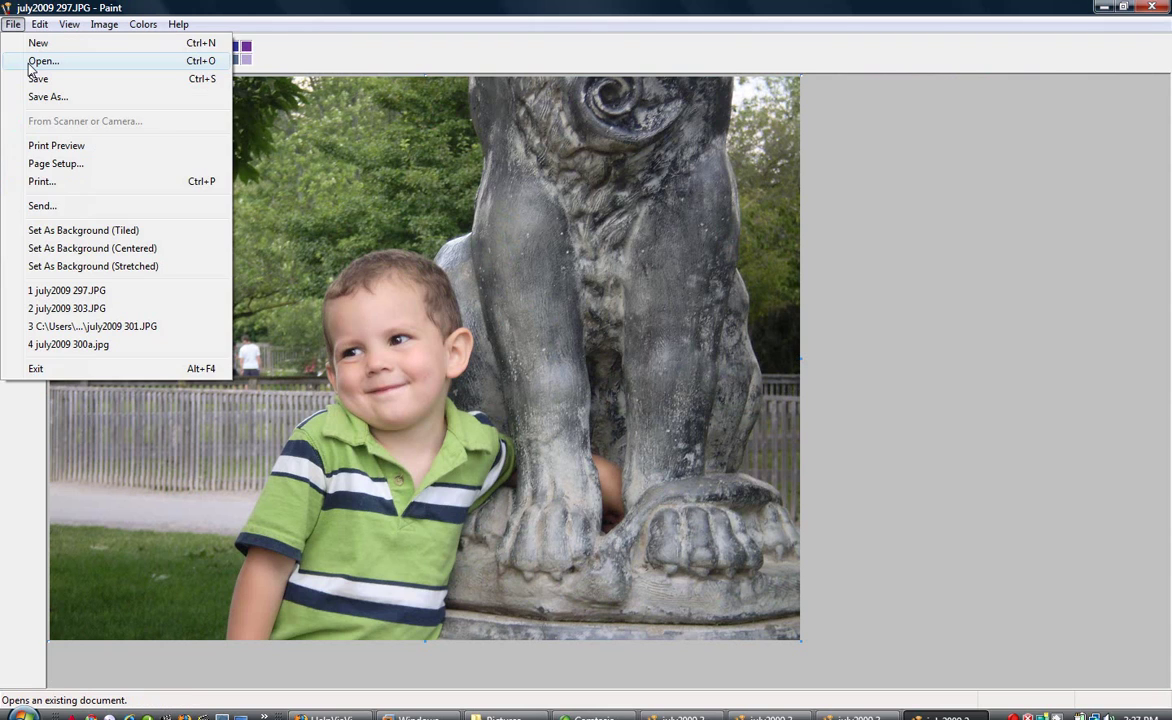
left_click(46, 96)
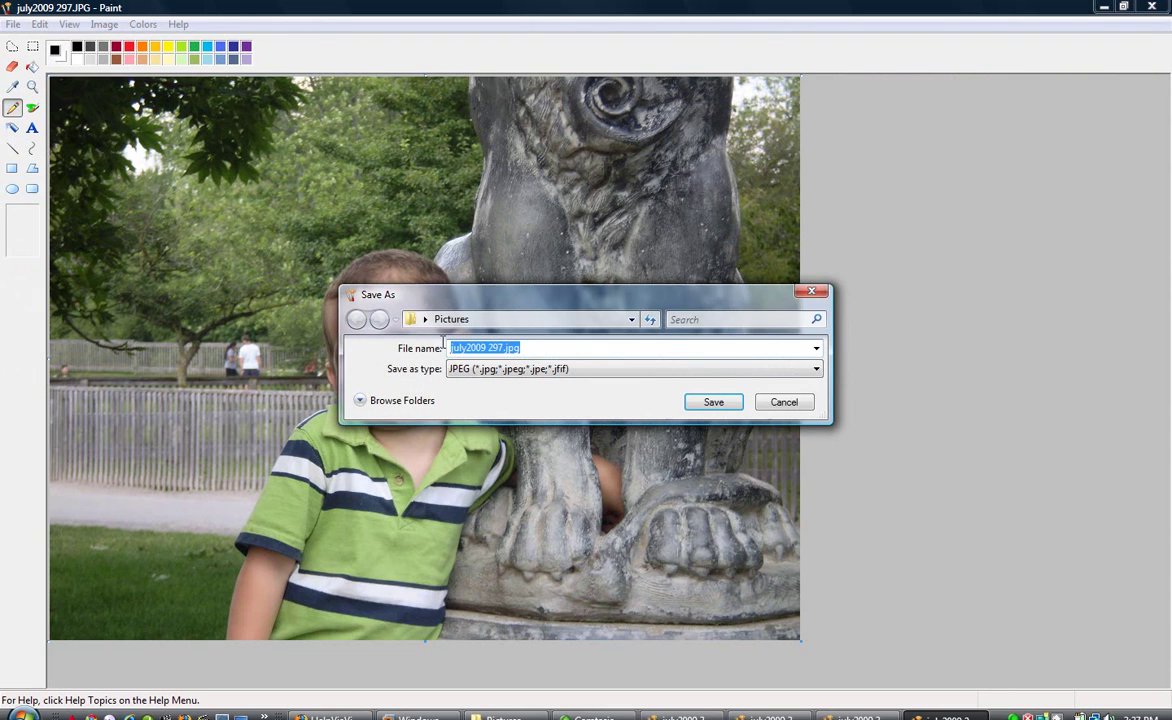
left_click(504, 348)
type("a")
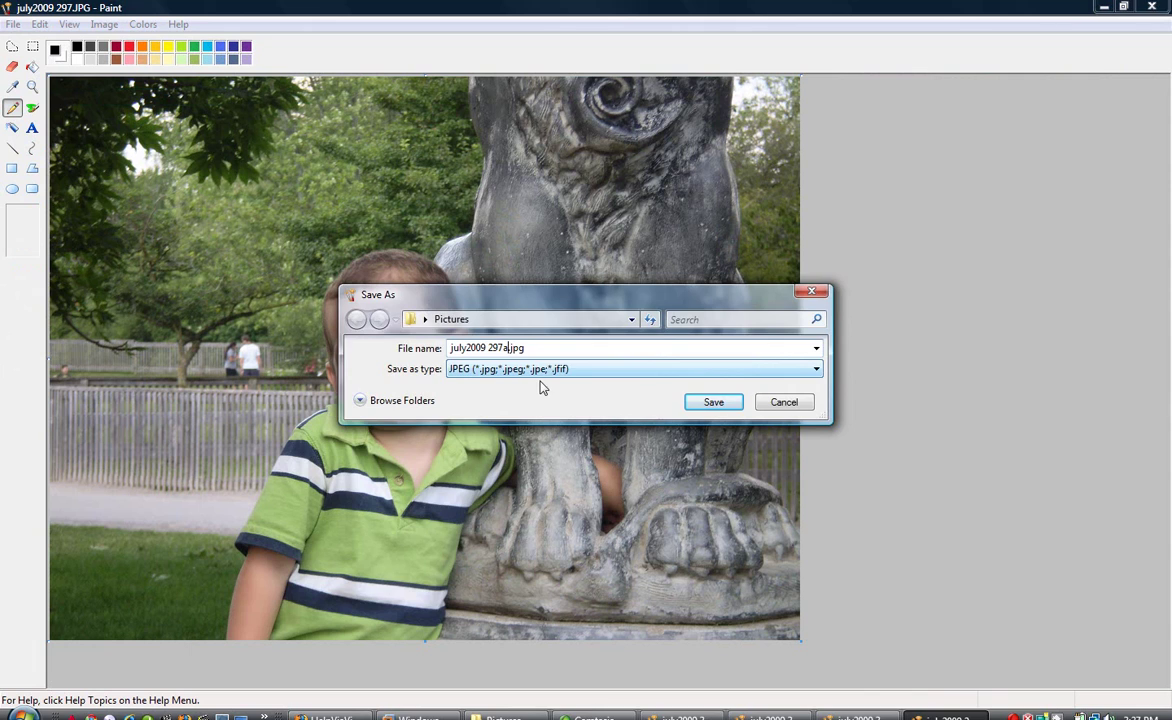
left_click(712, 401)
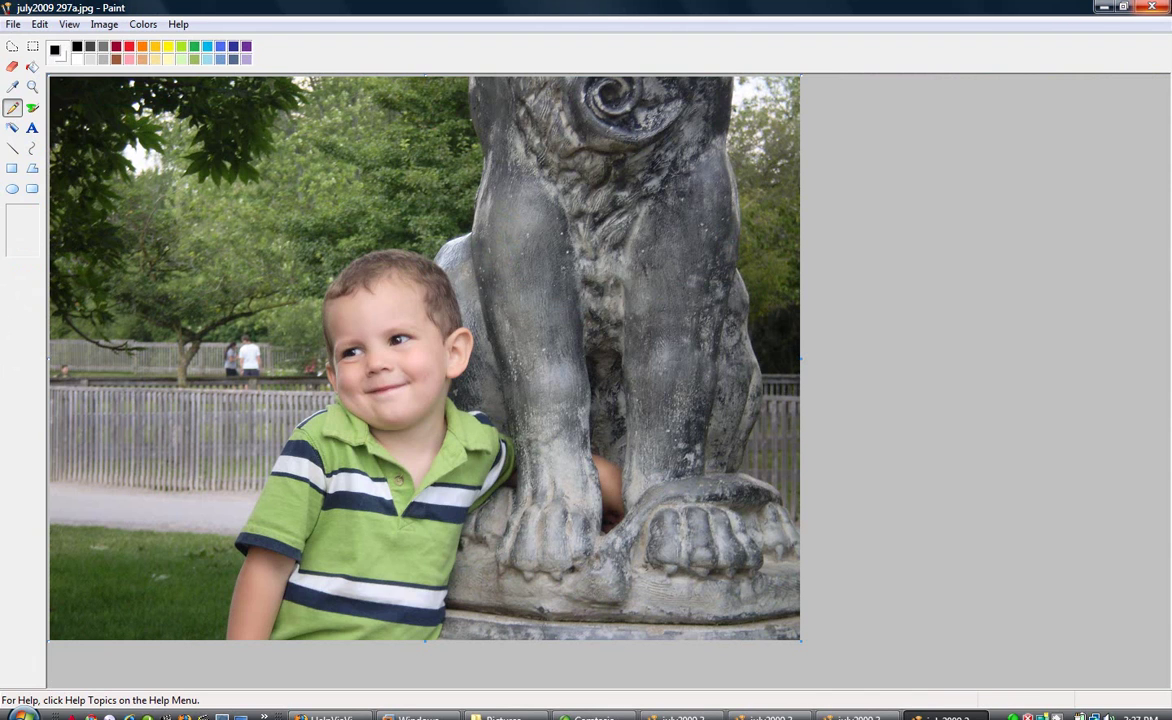
left_click(1160, 7)
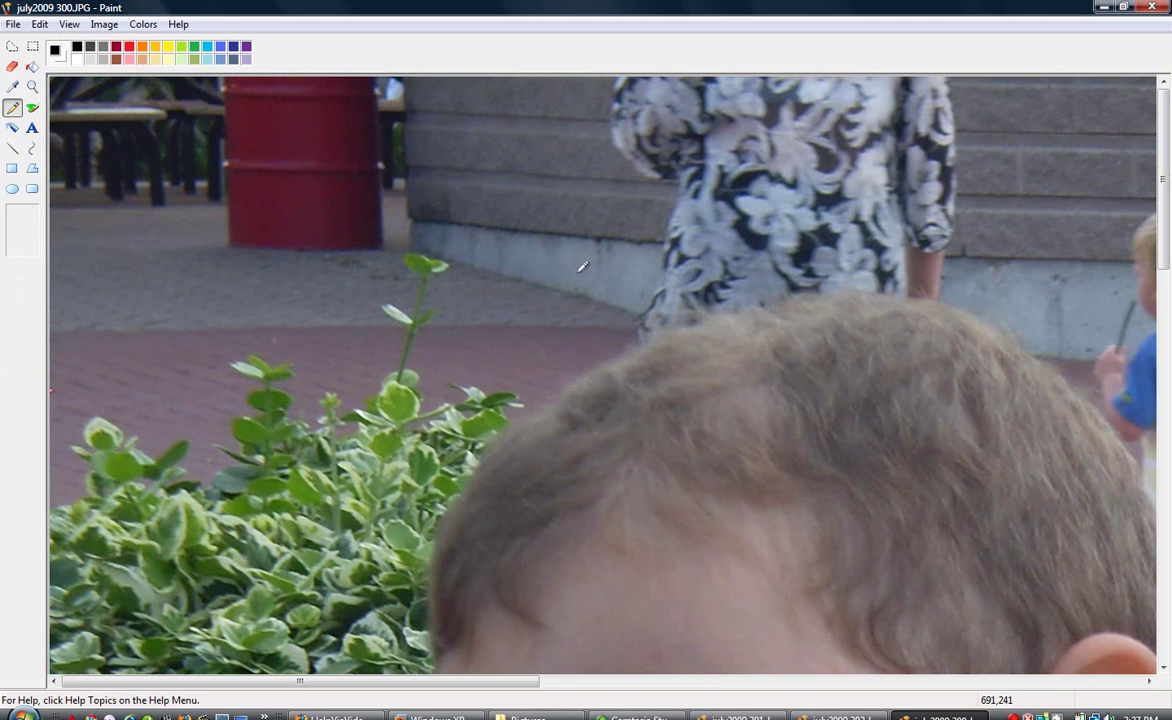
- Resize the july2009 300 photo to 30% horizontally and vertically
left_click(104, 24)
left_click(118, 58)
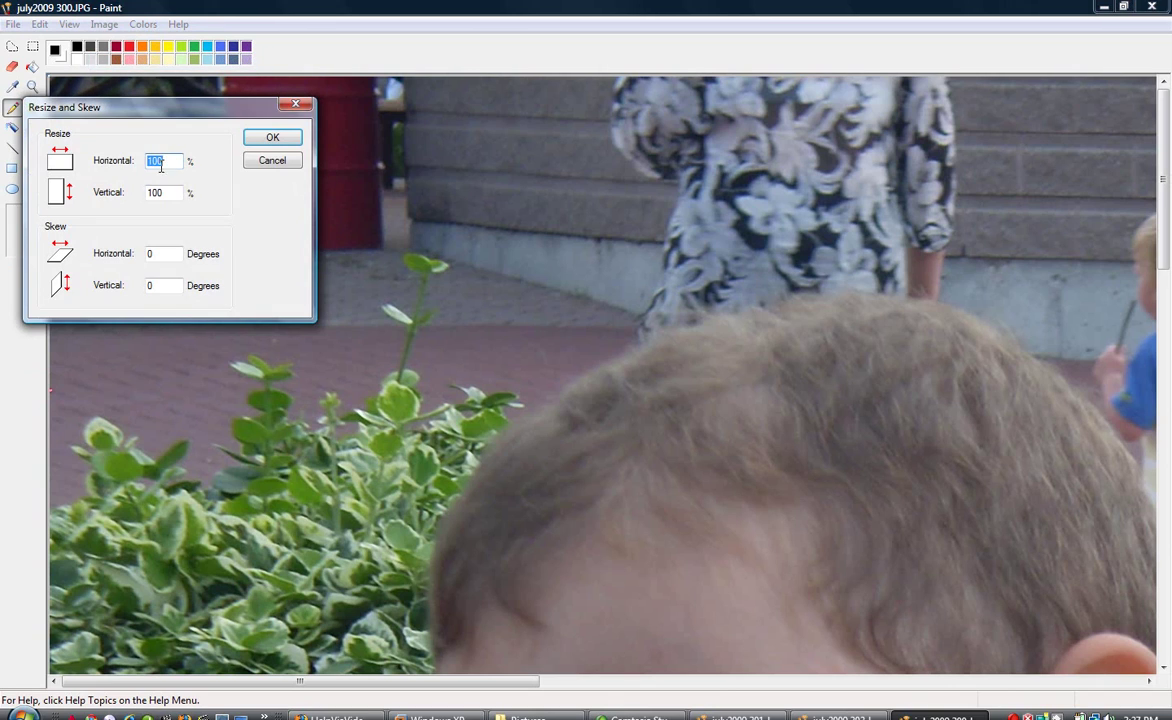
type("30")
key("Tab")
type("3")
left_click(280, 138)
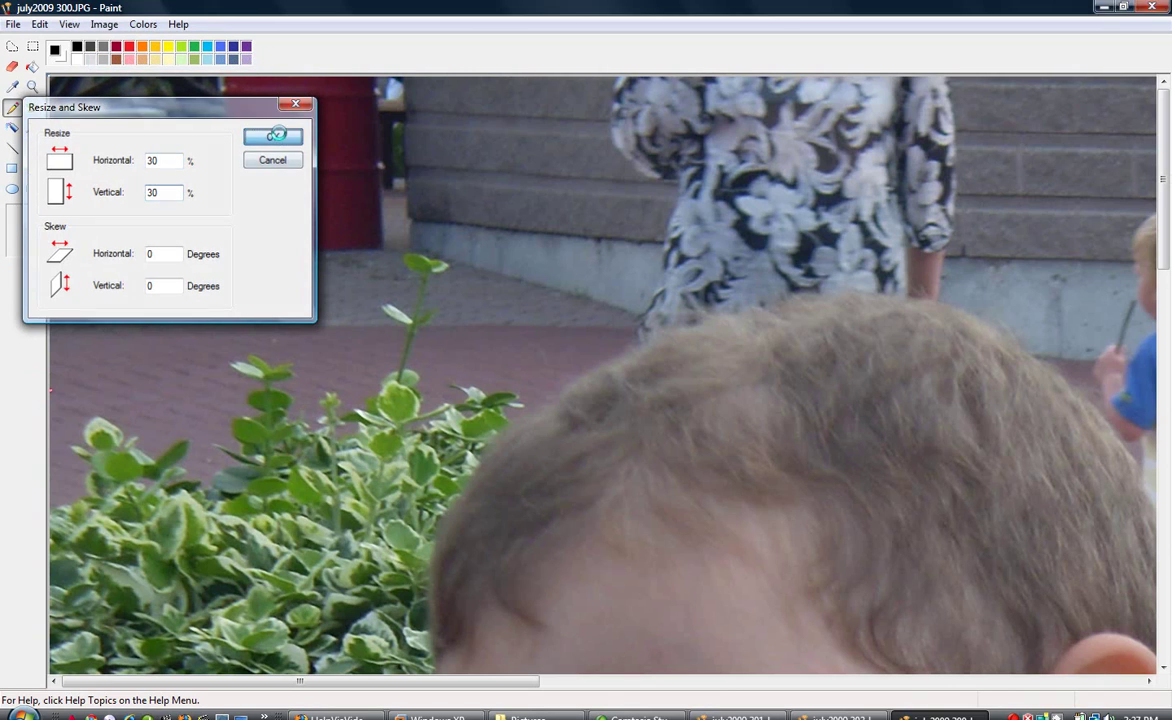
- Save it as july2009 300a.jpg and close the window
left_click(40, 24)
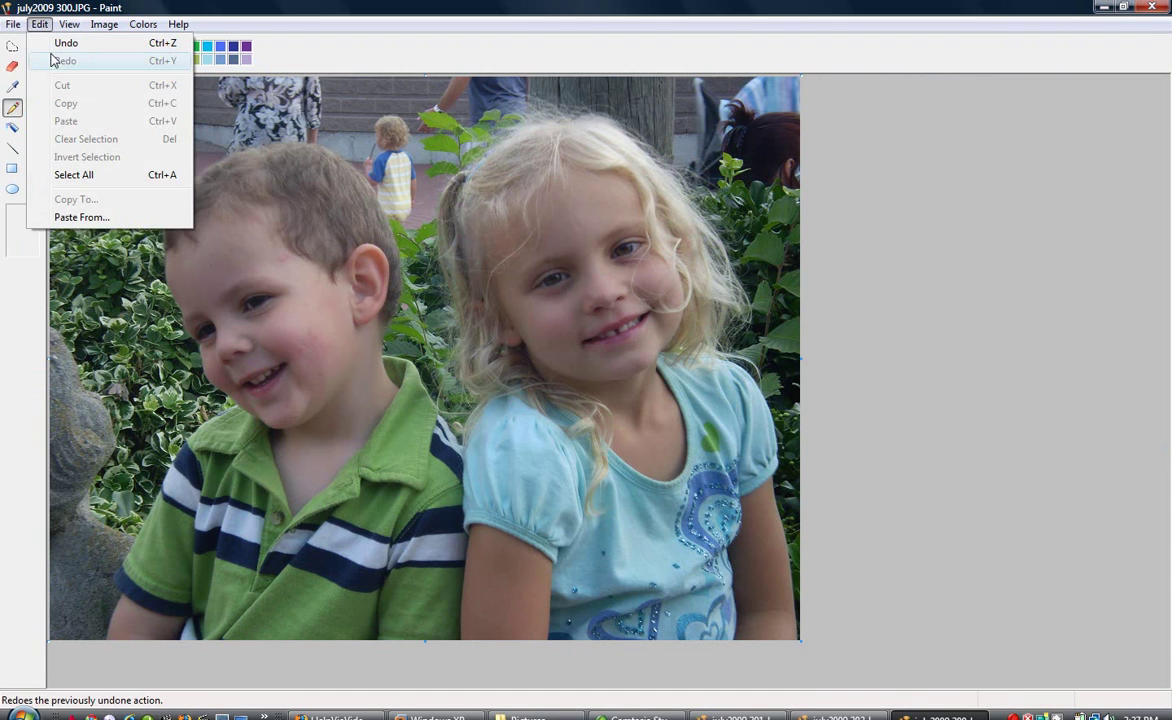
mouse_move(13, 24)
left_click(35, 97)
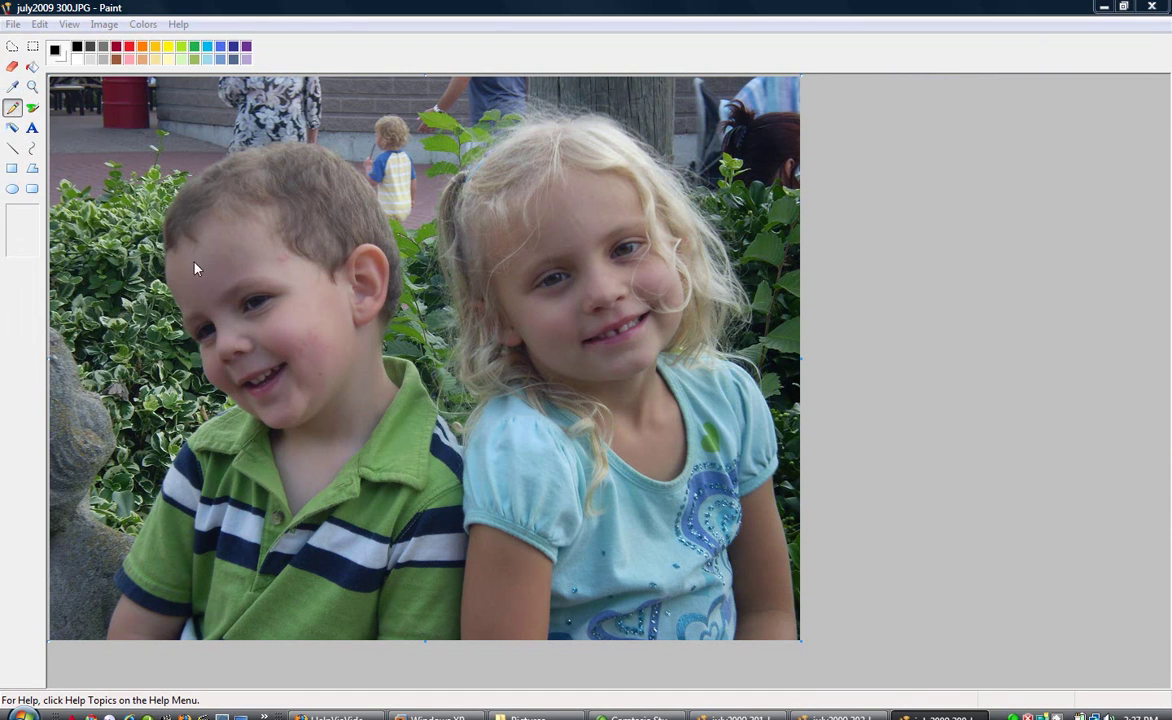
left_click(505, 348)
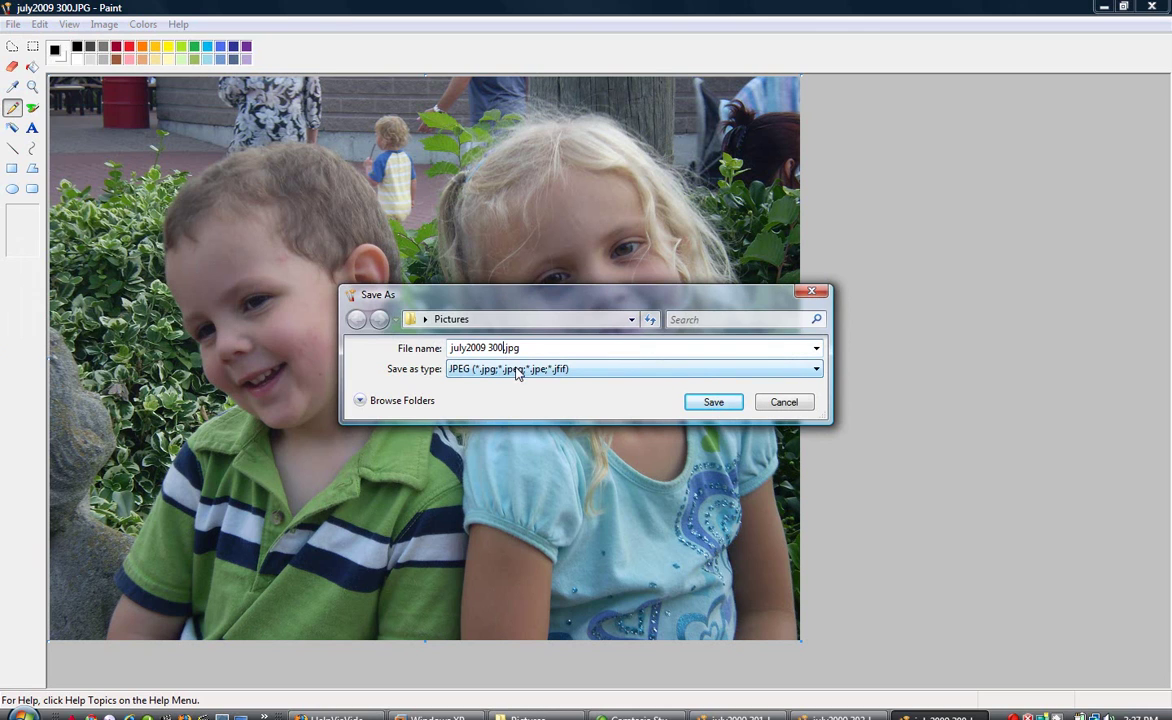
key("Return")
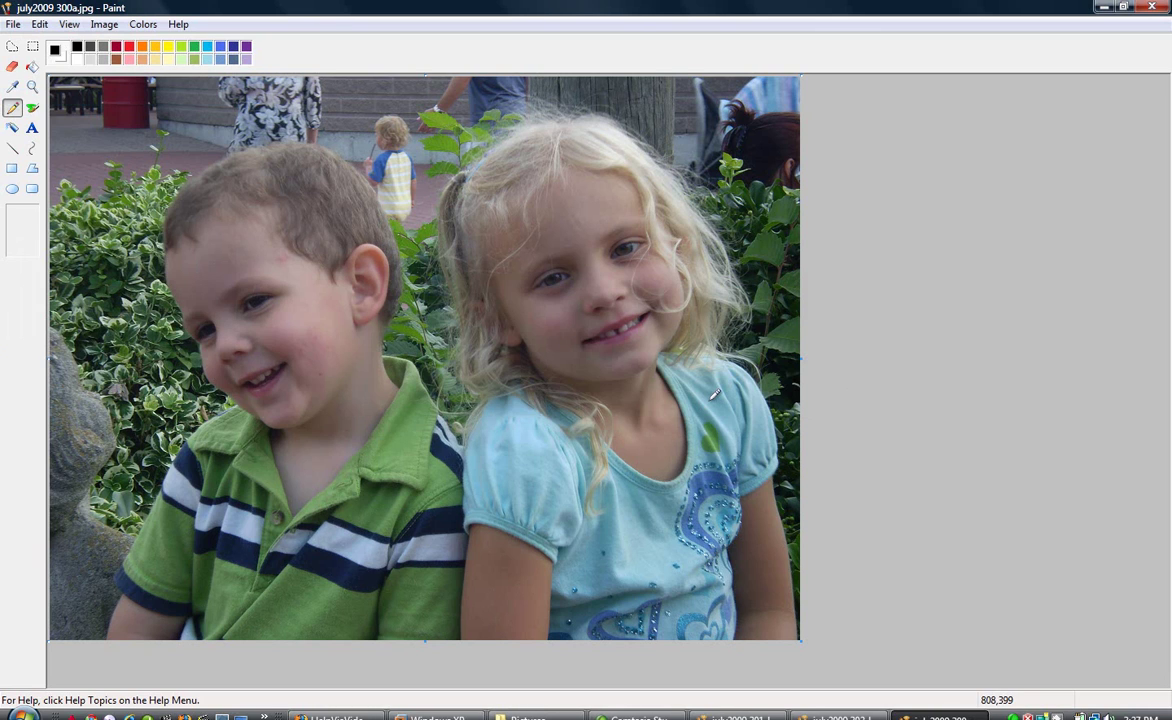
left_click(1152, 7)
- Resize the july2009 302 photo to 30% in both directions
left_click(104, 24)
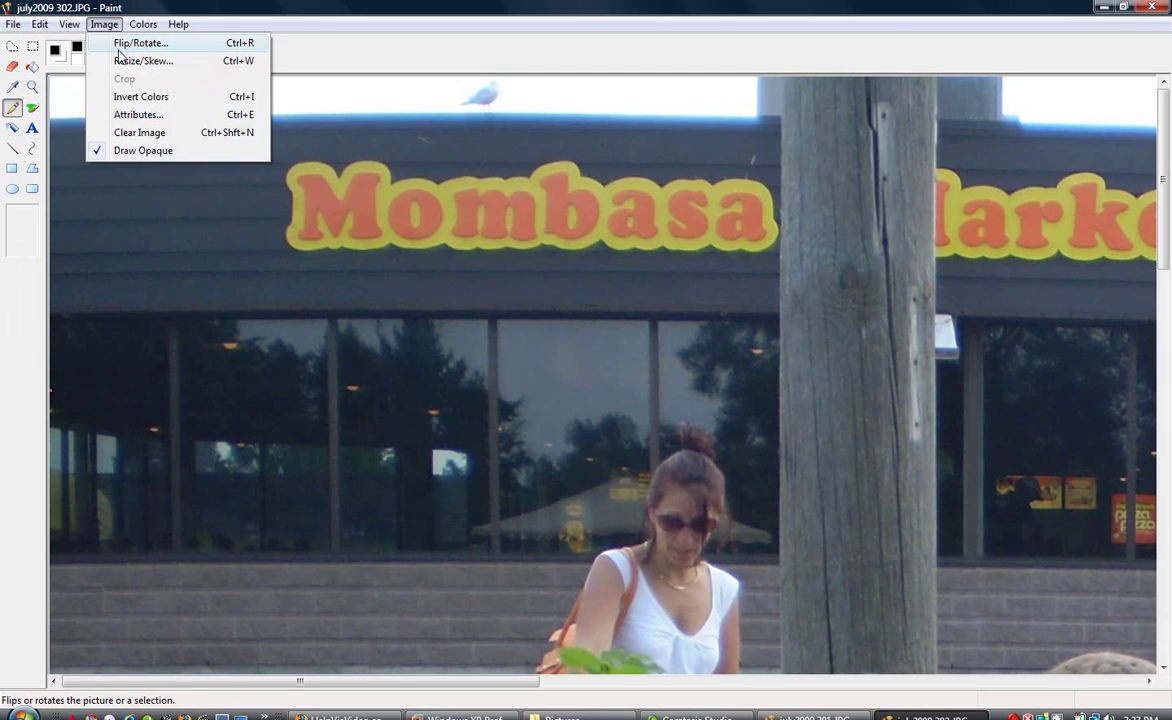
left_click(128, 61)
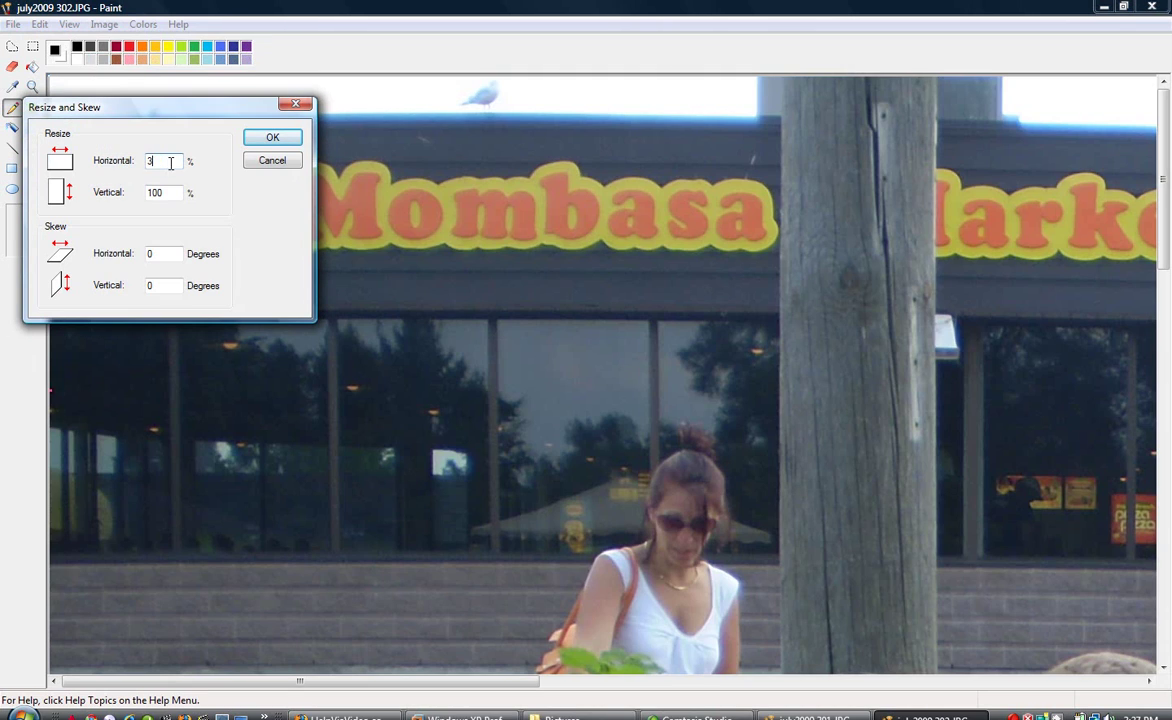
key("Tab")
left_click(260, 141)
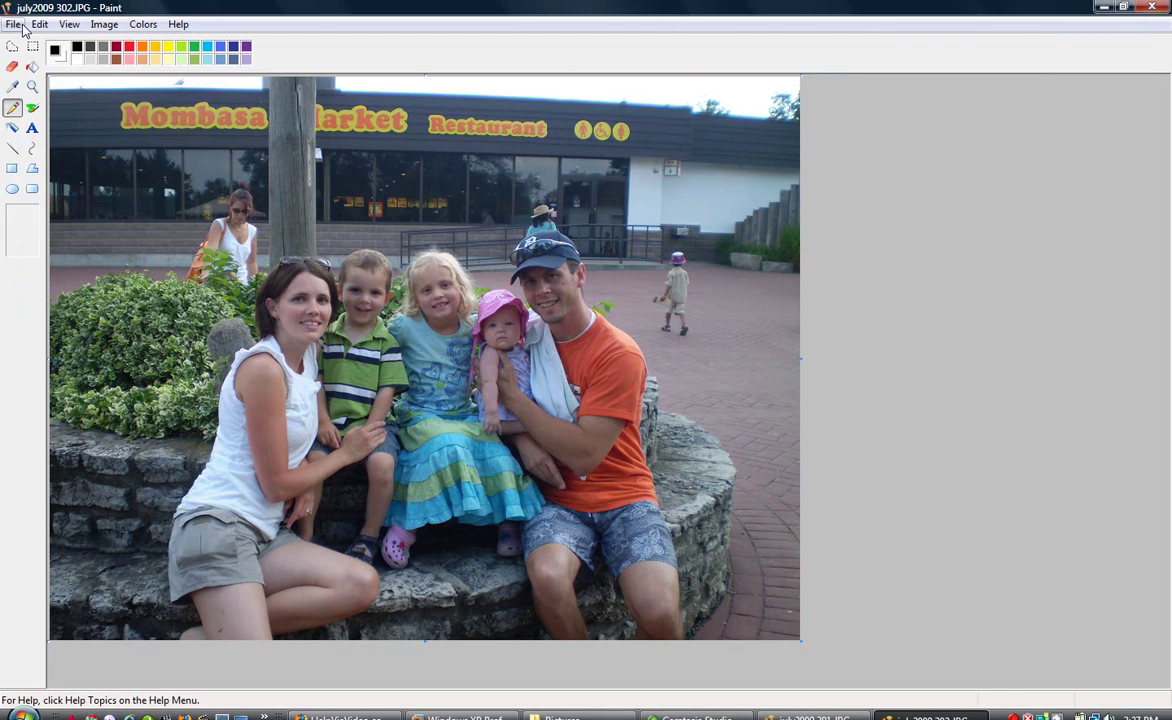
- Save it as july2009 302a.jpg and close the window
left_click(13, 24)
left_click(40, 97)
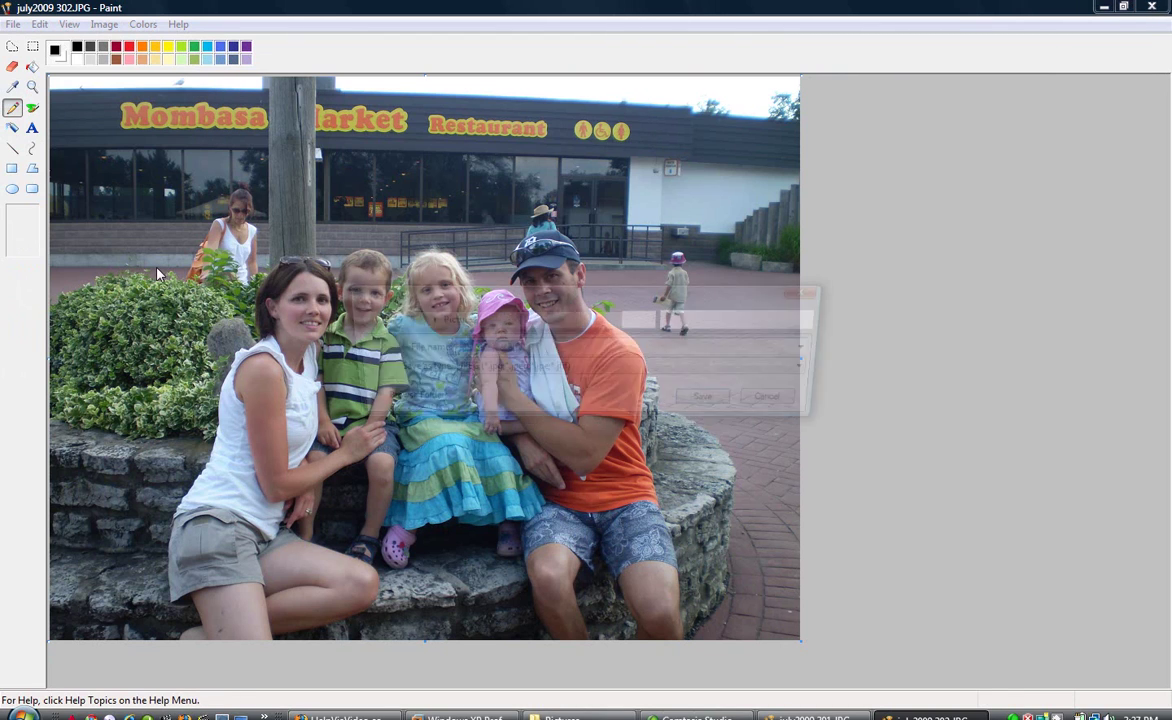
left_click(503, 348)
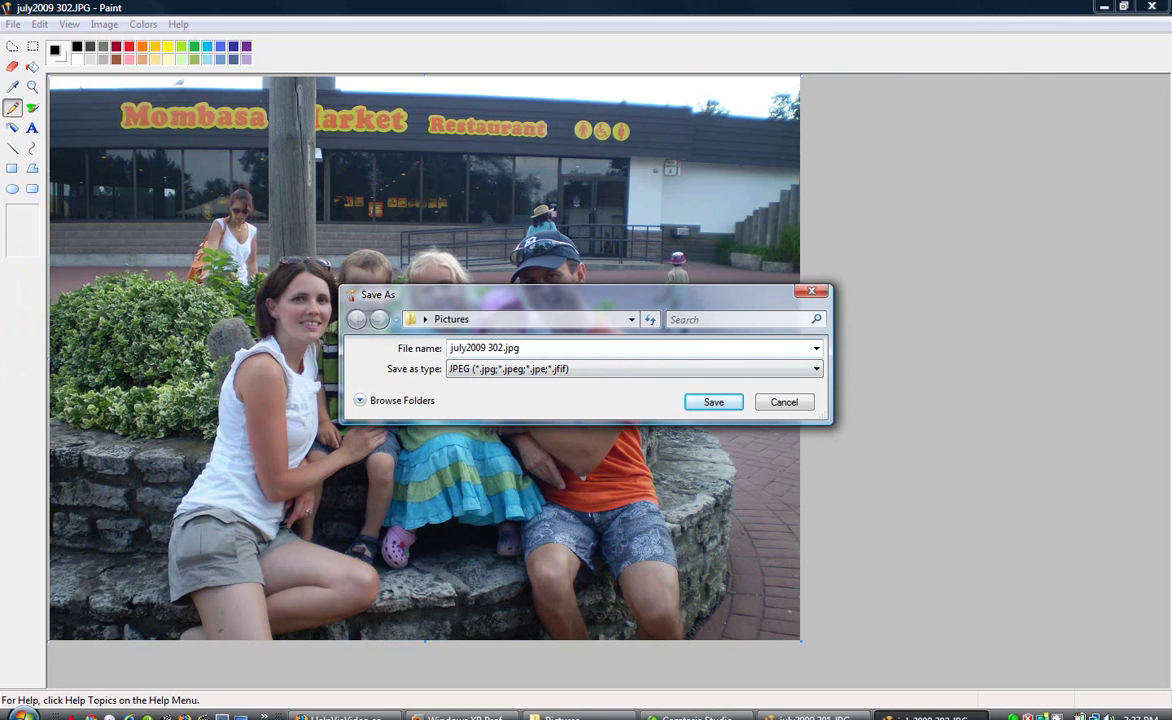
type("a")
left_click(711, 403)
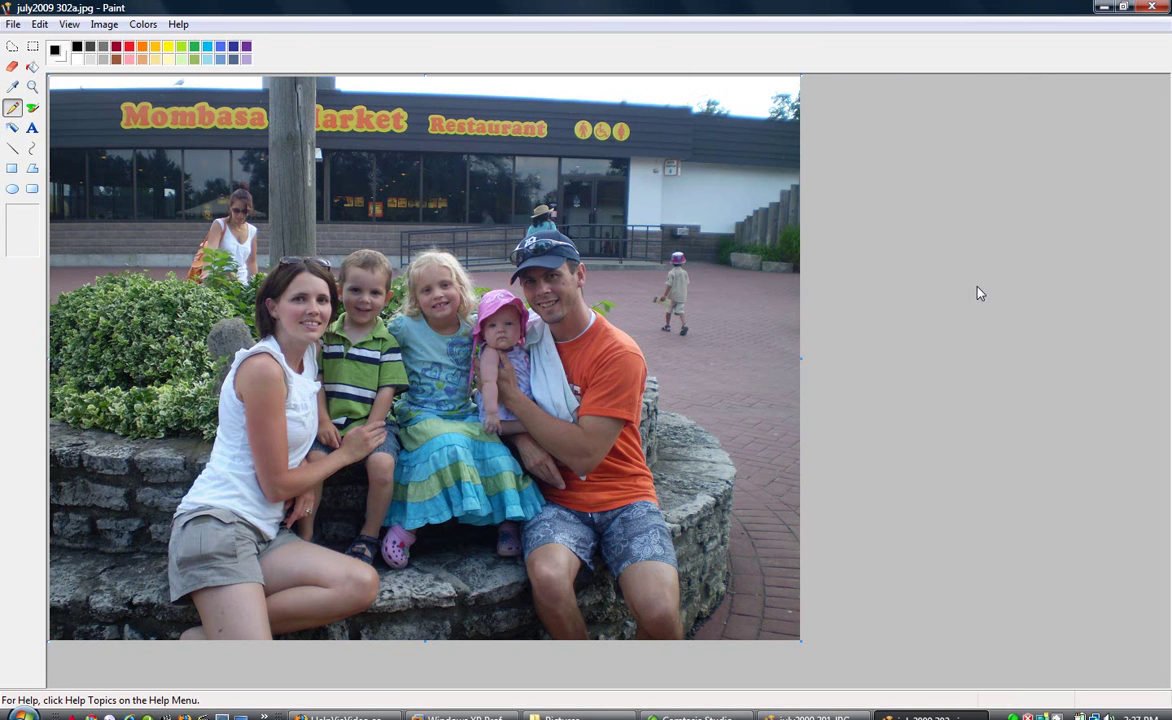
left_click(1157, 8)
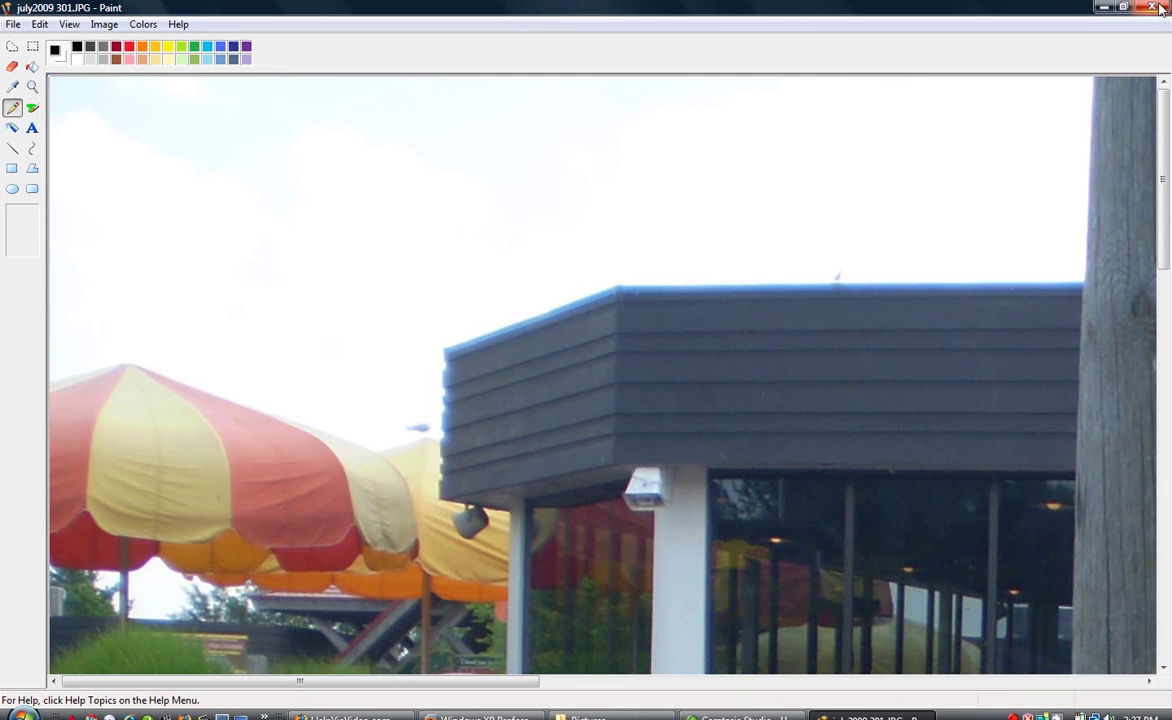
- Close the unedited july2009 301 picture and sort the Pictures folder by file size
left_click(1157, 8)
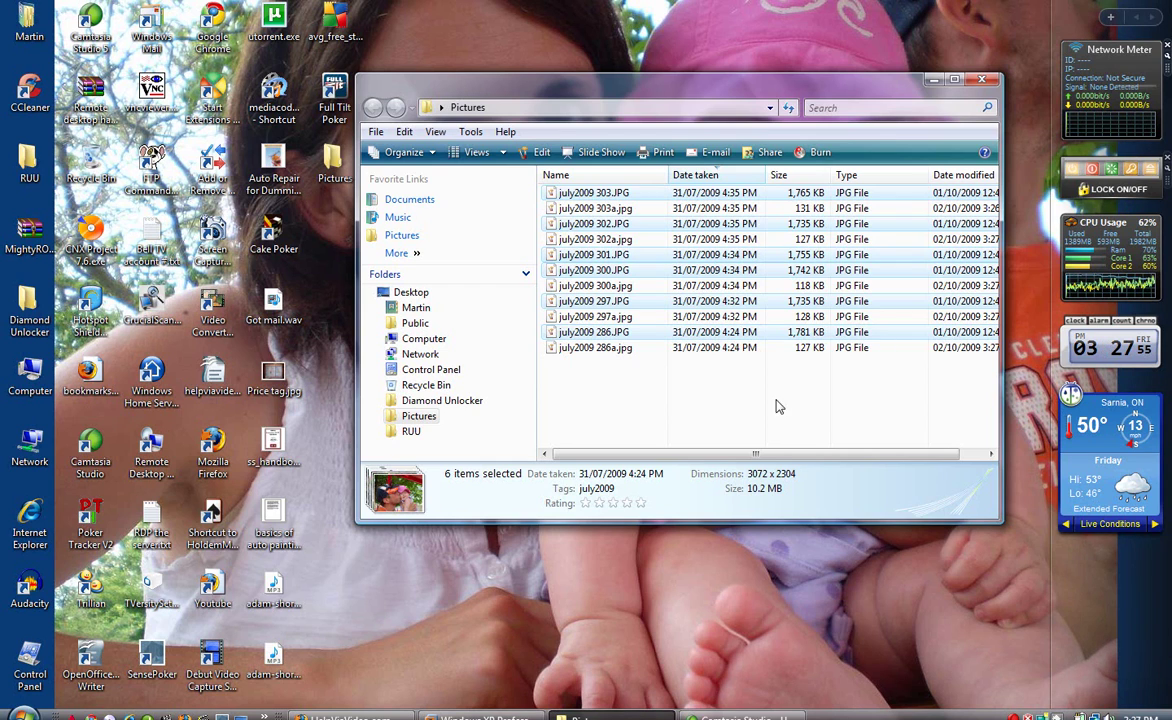
left_click(650, 424)
left_click(800, 176)
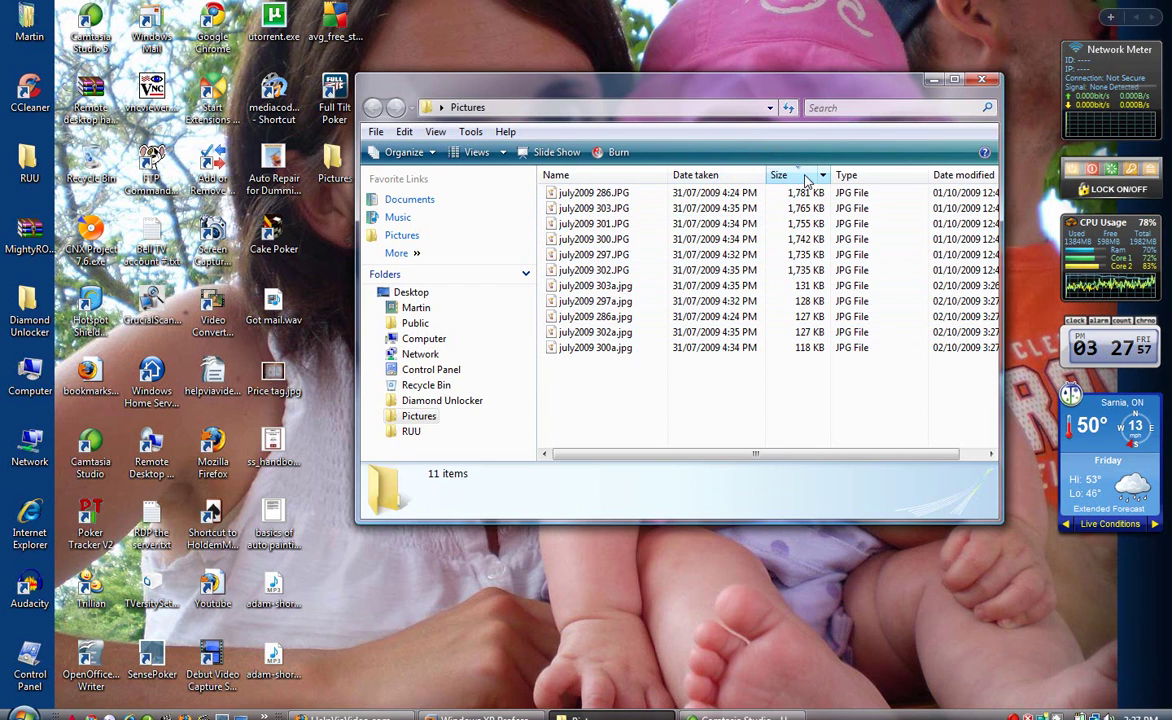
- Step through the resized 'a' copies to check their file sizes
left_click(594, 286)
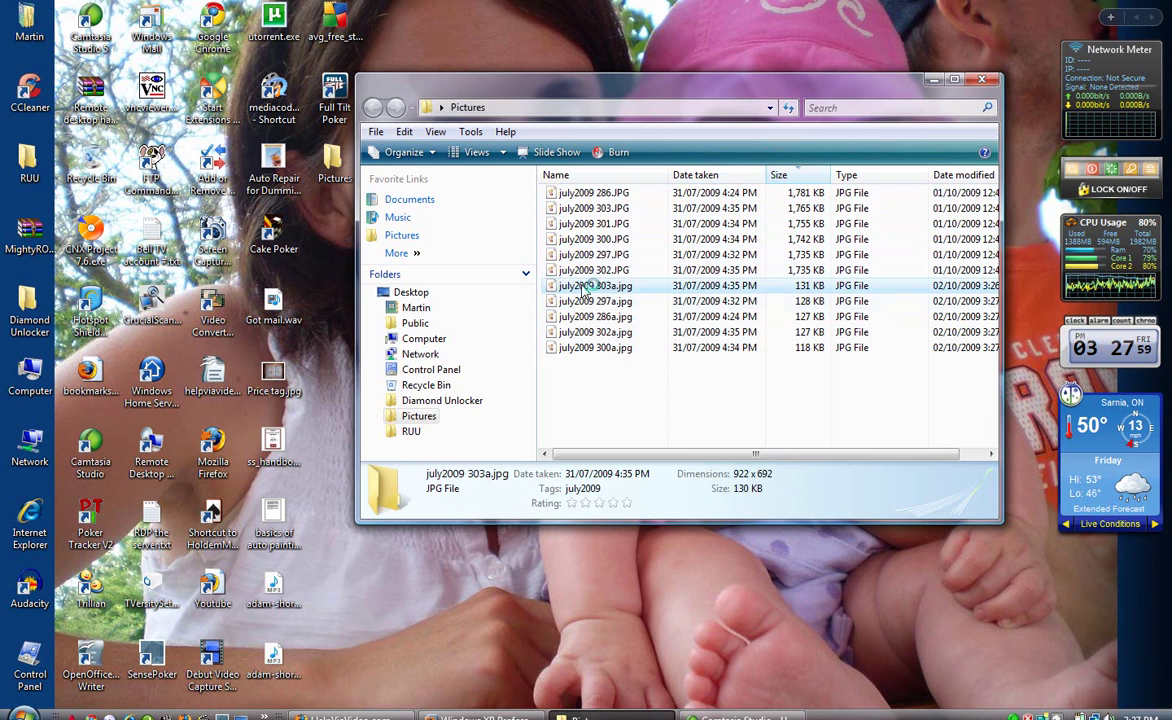
key("Down")
key("Down")
key("Down")
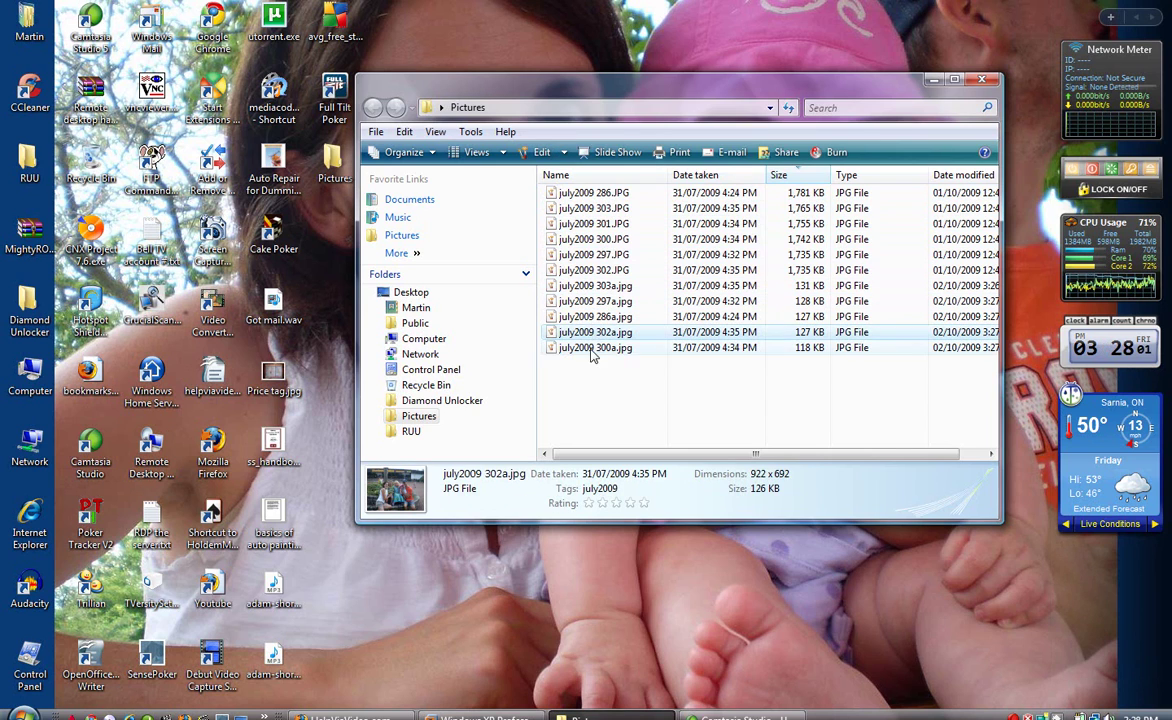
key("F2")
key("Return")
key("Up")
key("Up")
key("Up")
key("Up")
key("Up")
key("Up")
key("Up")
key("Up")
key("Up")
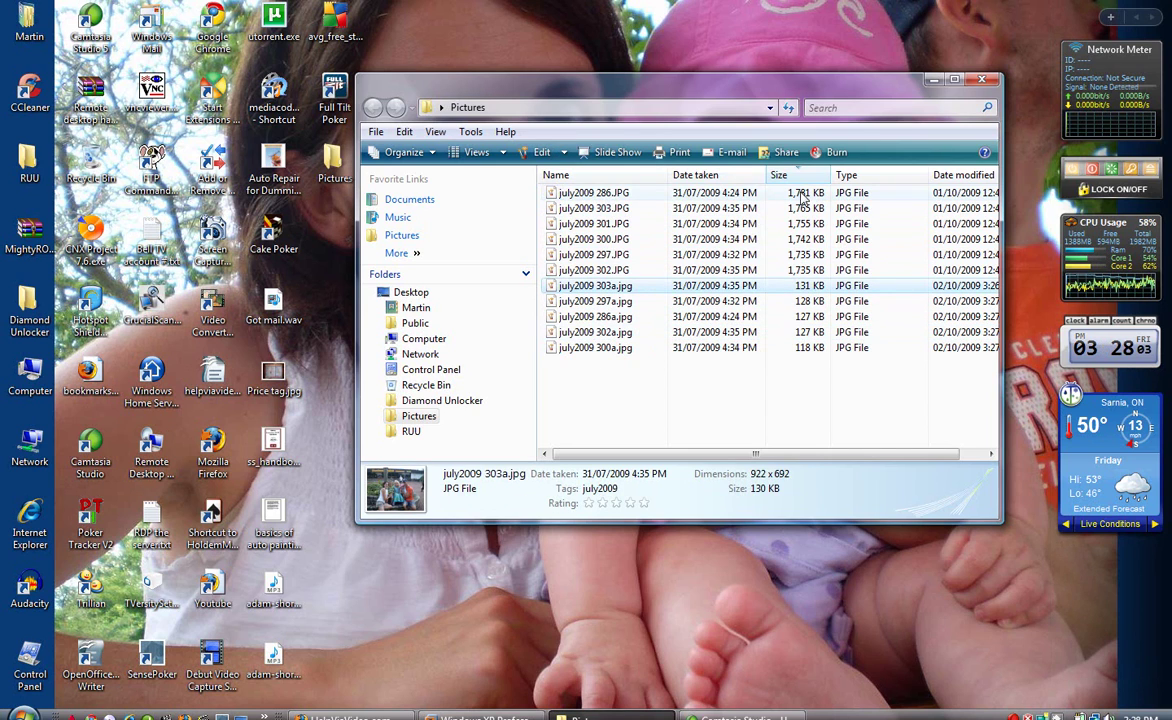
key("Down")
key("Down")
key("Down")
key("Down")
key("Down")
key("Down")
key("Down")
key("Down")
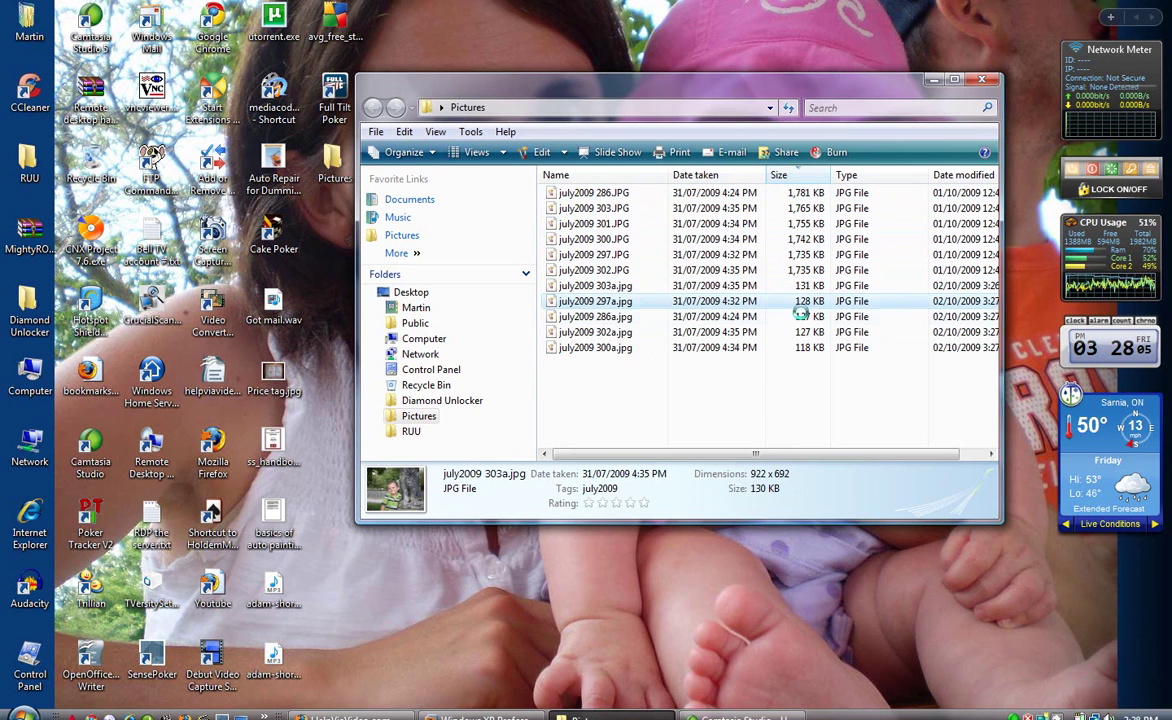
key("Down")
key("Down")
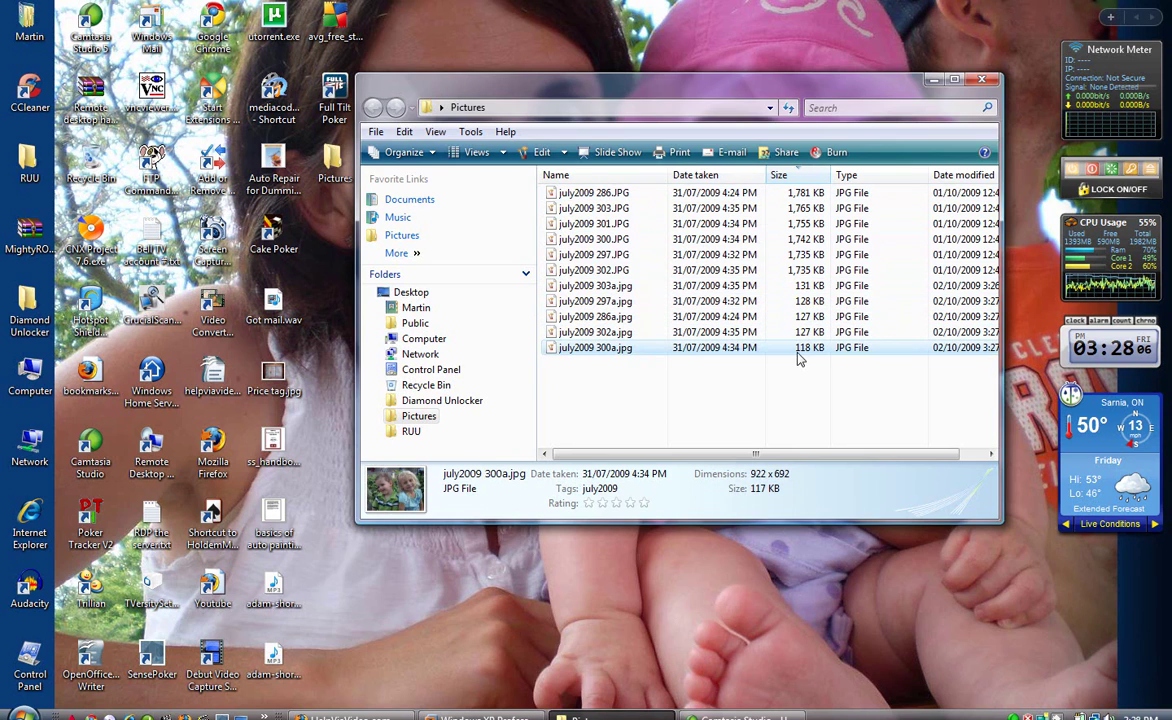
- Compare the 'a' copies with the original july2009 286.JPG, then open july2009 303a.jpg
left_click(808, 288)
key("Down")
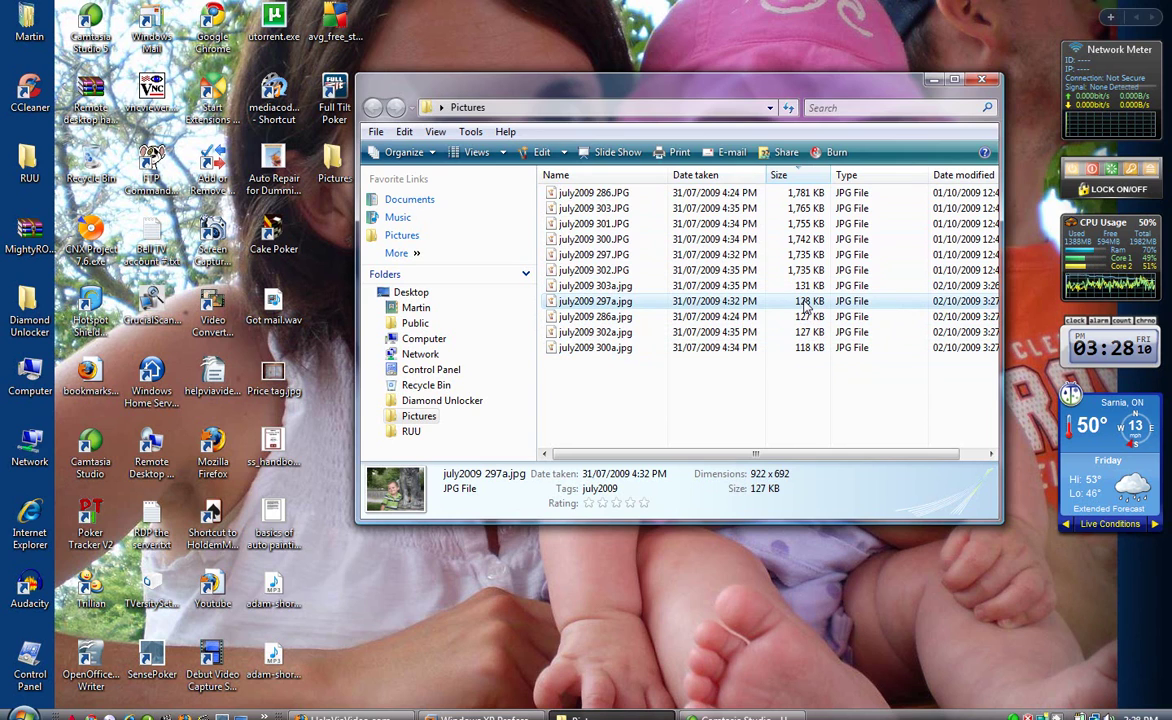
key("Down")
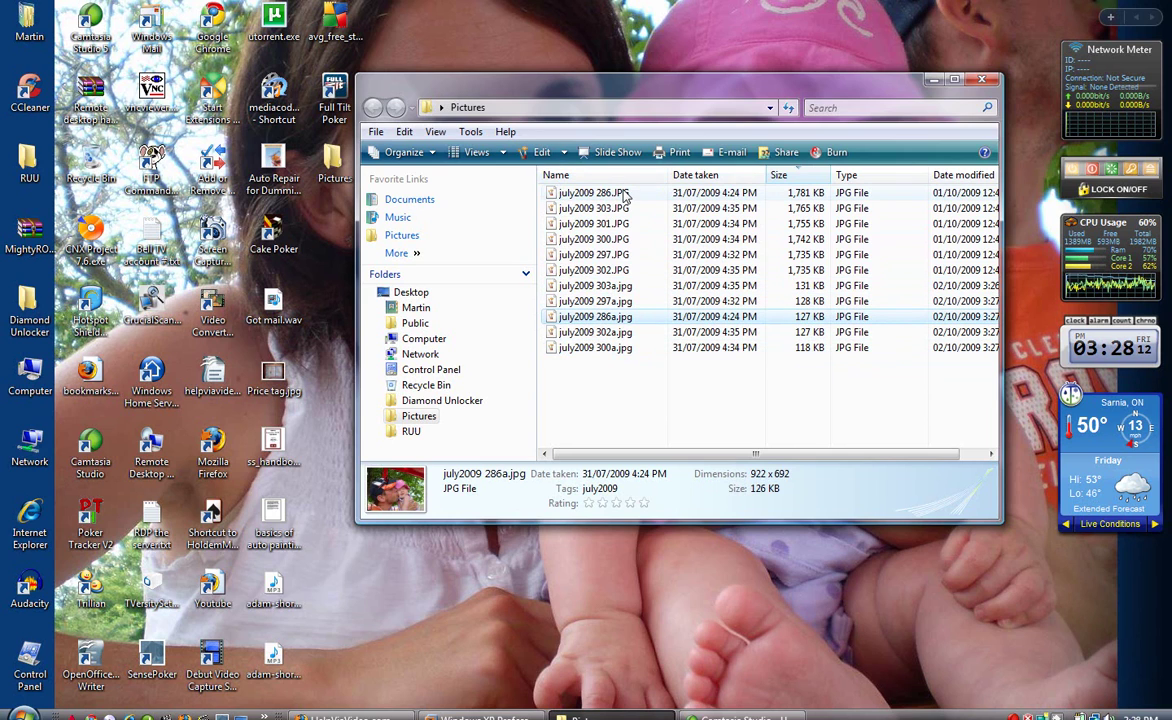
left_click(805, 193)
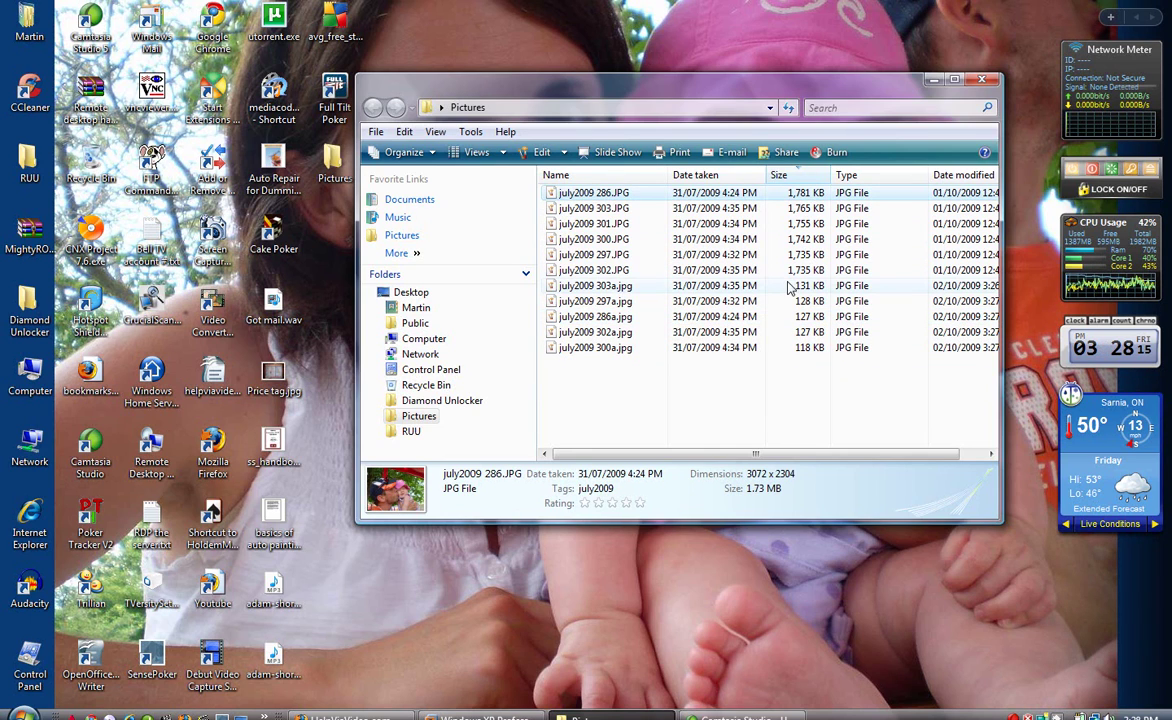
left_click(588, 286)
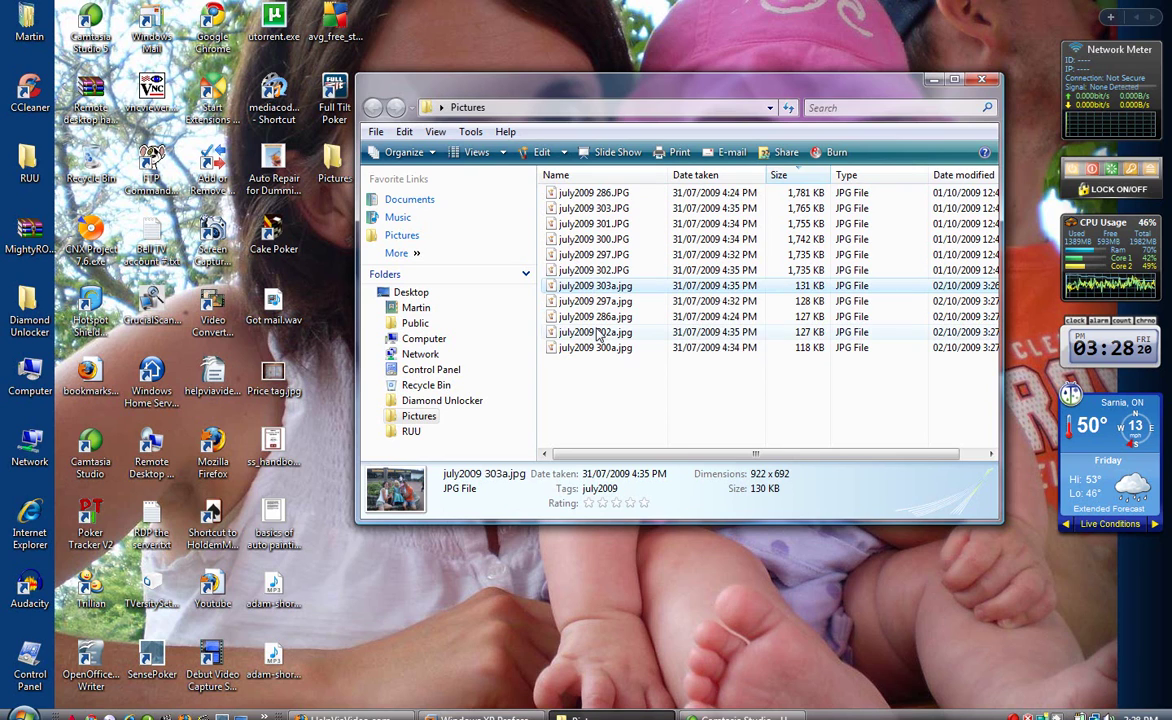
left_click(588, 393)
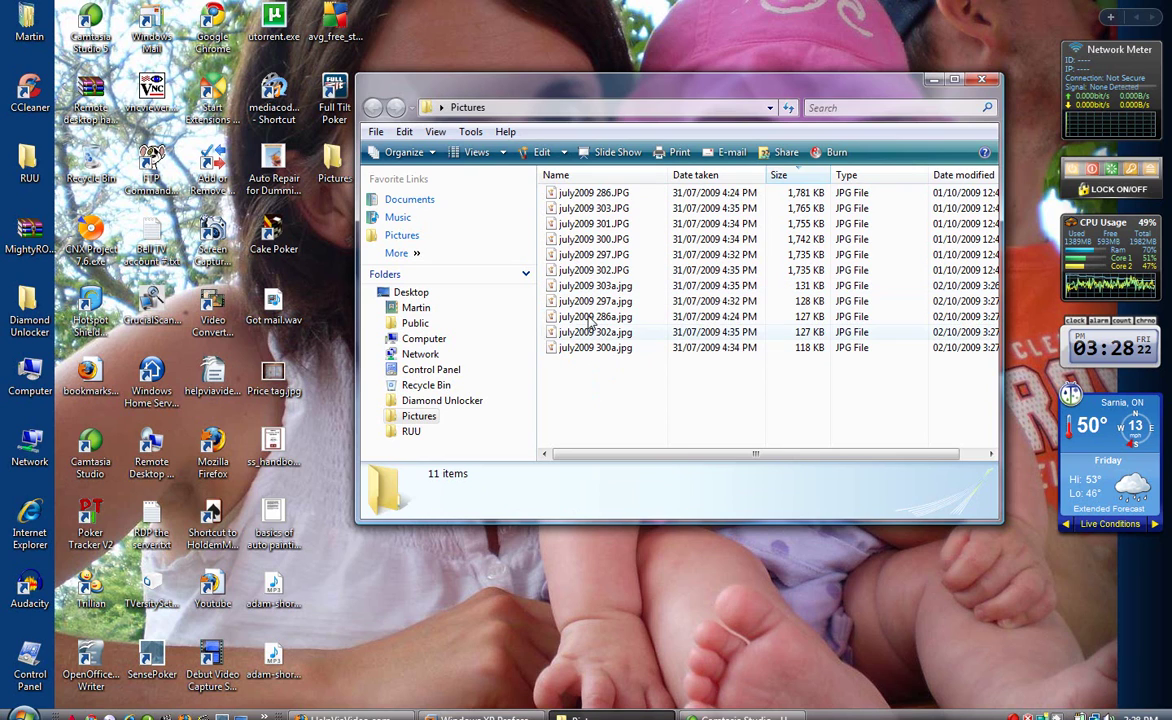
left_click(574, 287)
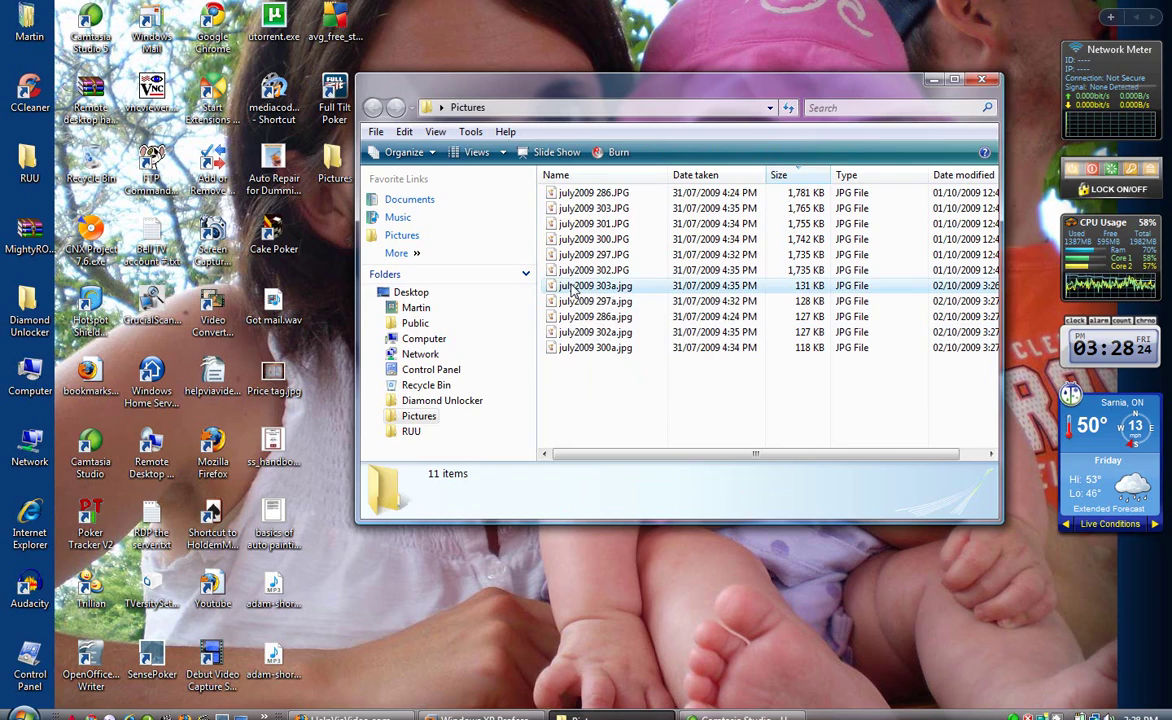
double_click(574, 285)
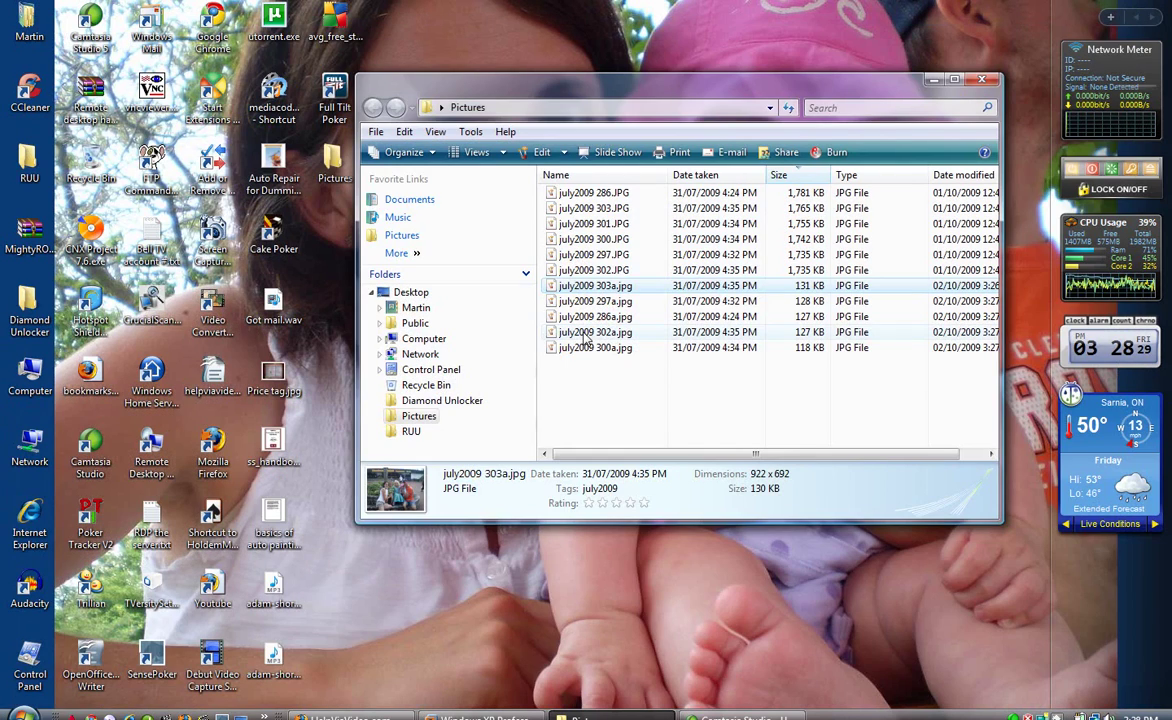
- Make Windows Photo Gallery the JPG default again through Open With on july2009 303a.jpg
right_click(592, 288)
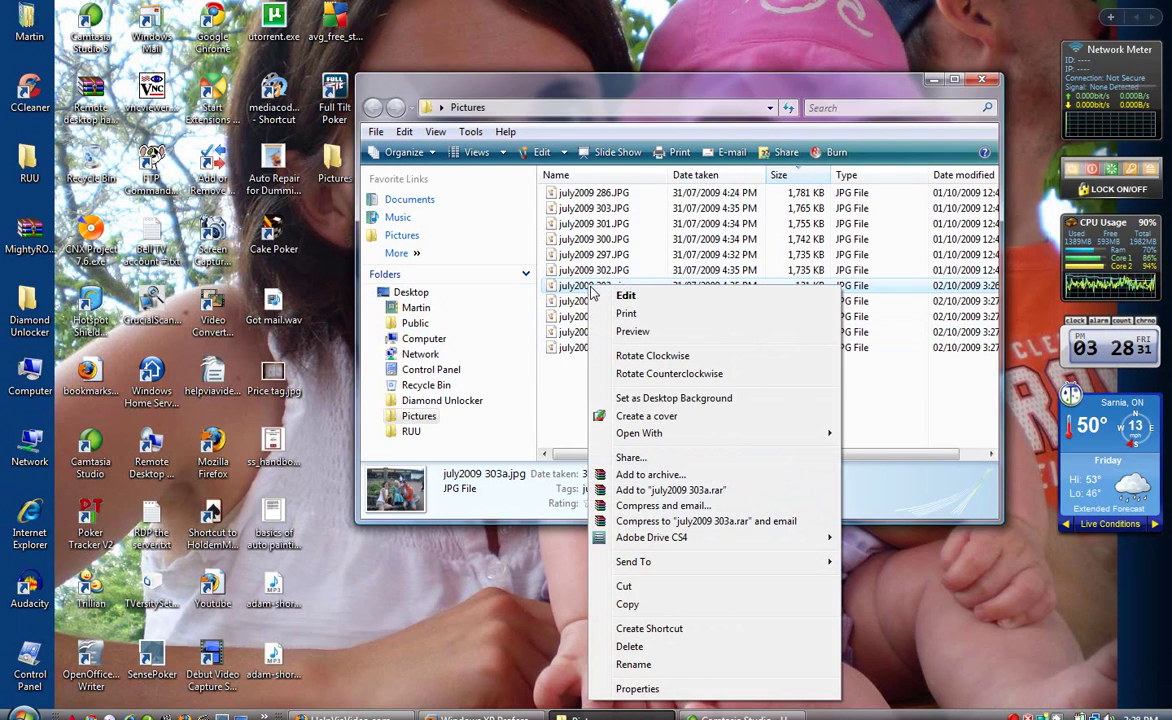
left_click(525, 355)
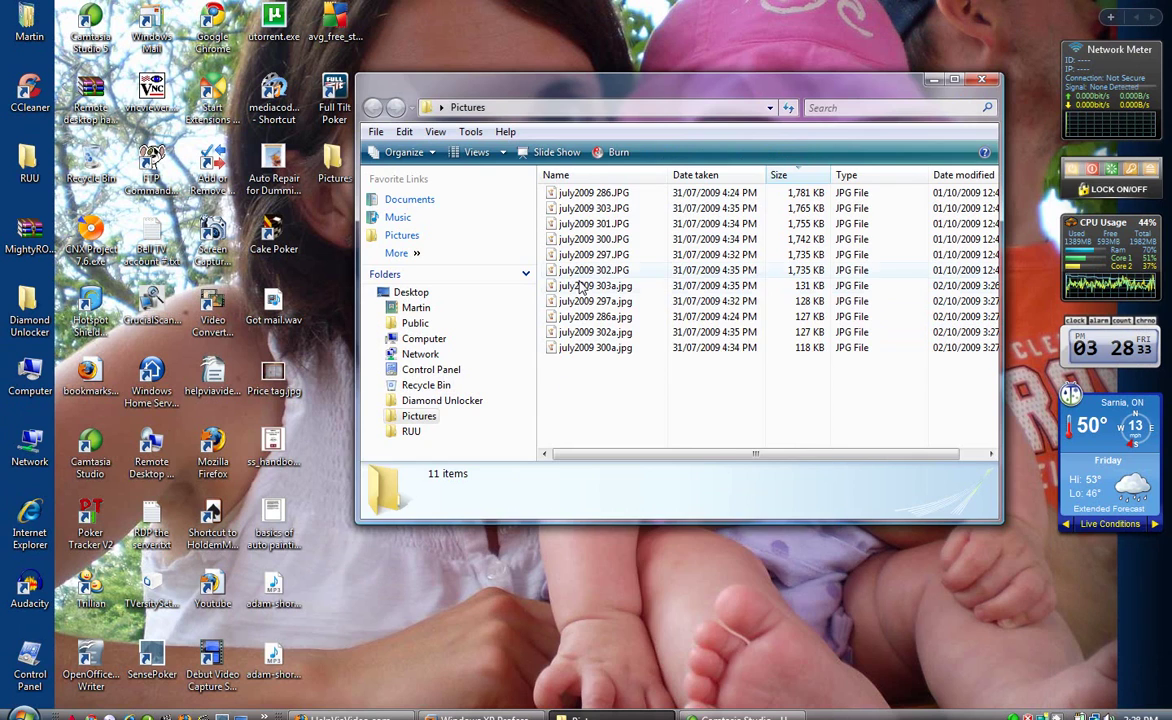
right_click(582, 287)
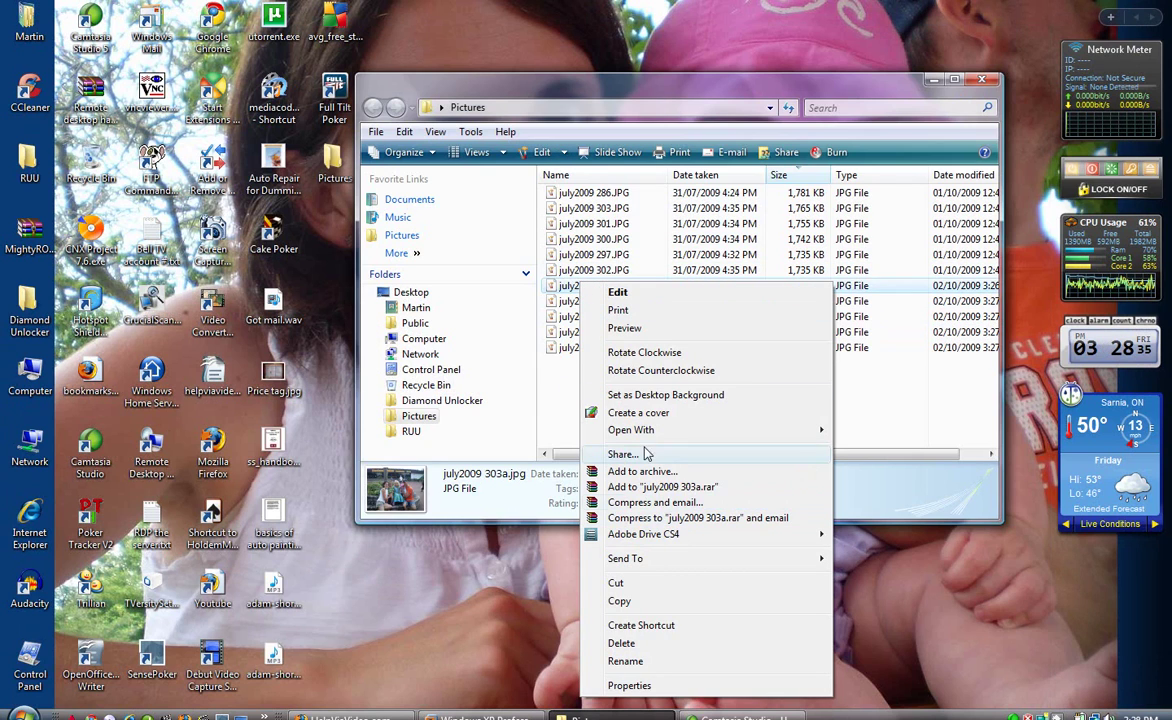
mouse_move(660, 430)
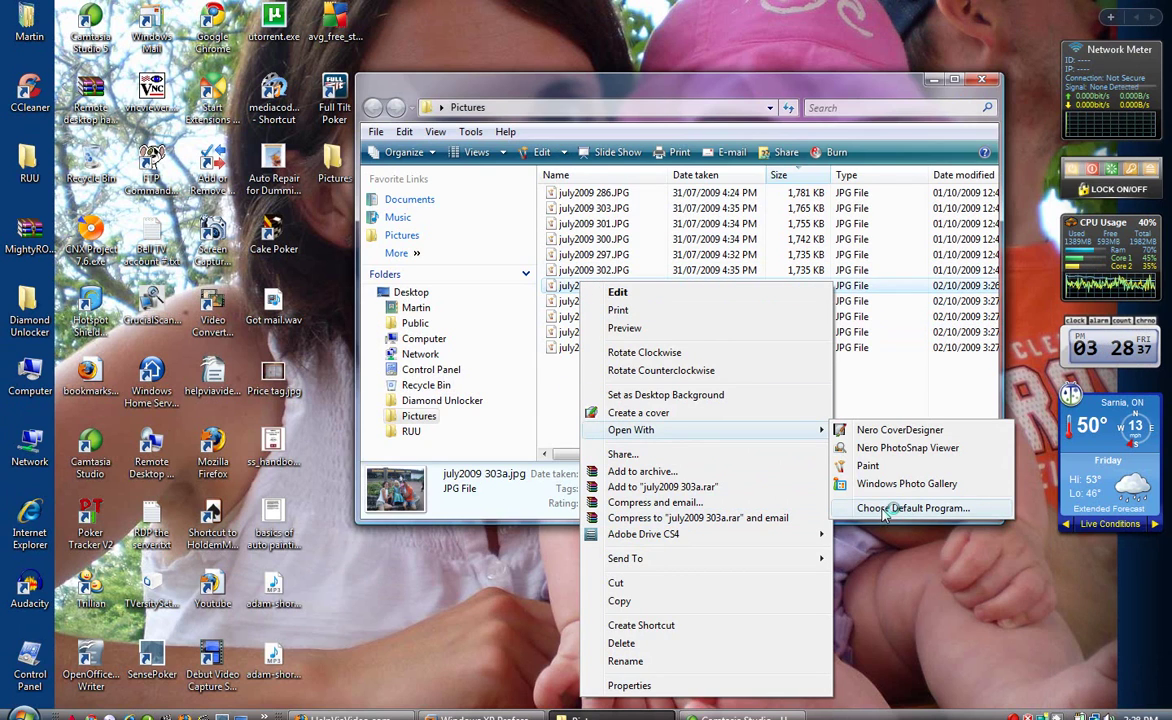
left_click(905, 508)
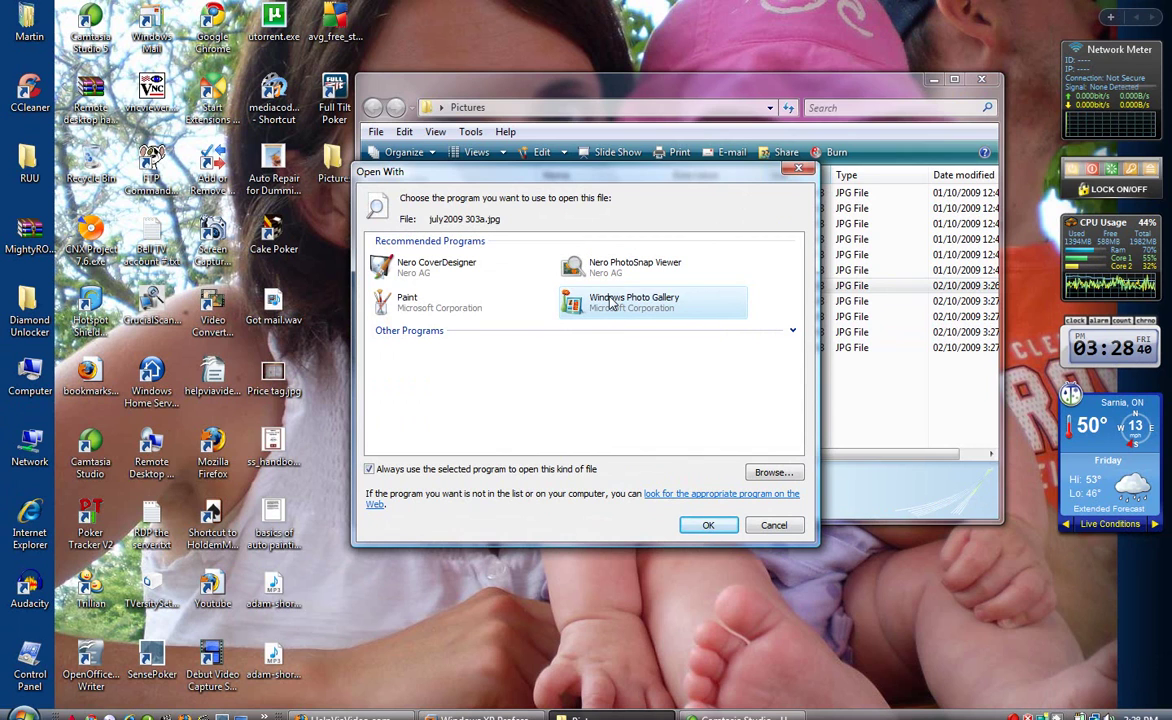
left_click(706, 526)
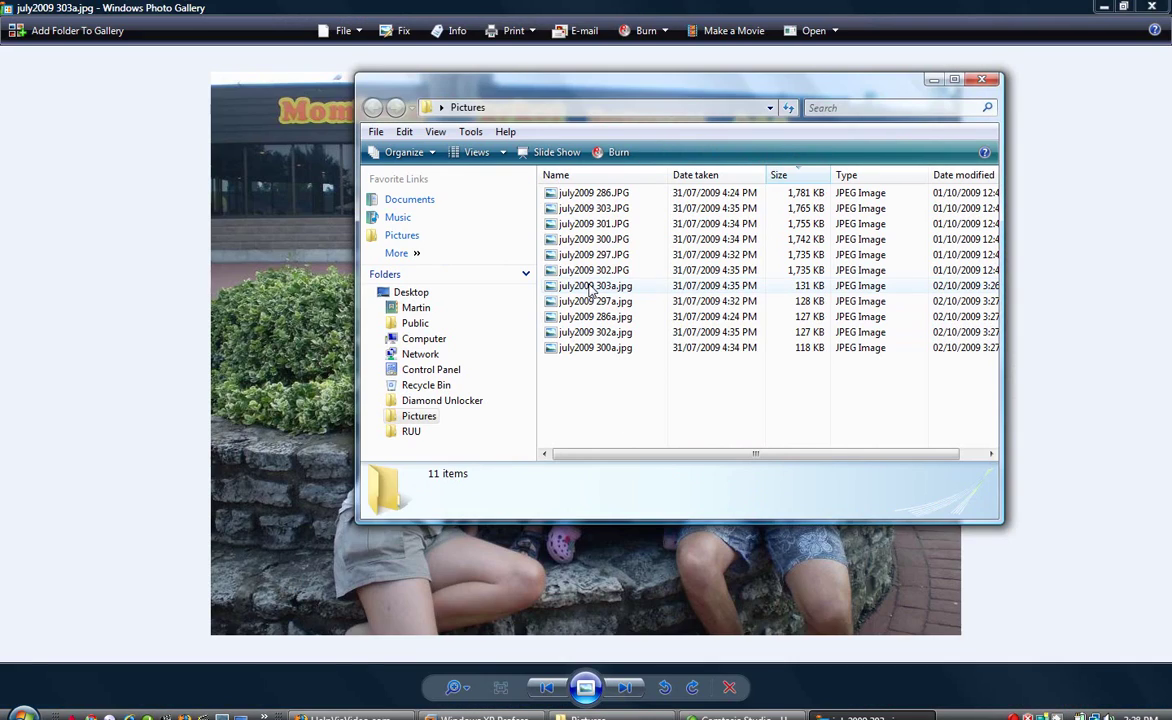
- View july2009 303a.jpg and the original 303.JPG in Photo Gallery, then close it
left_click(590, 288)
double_click(590, 288)
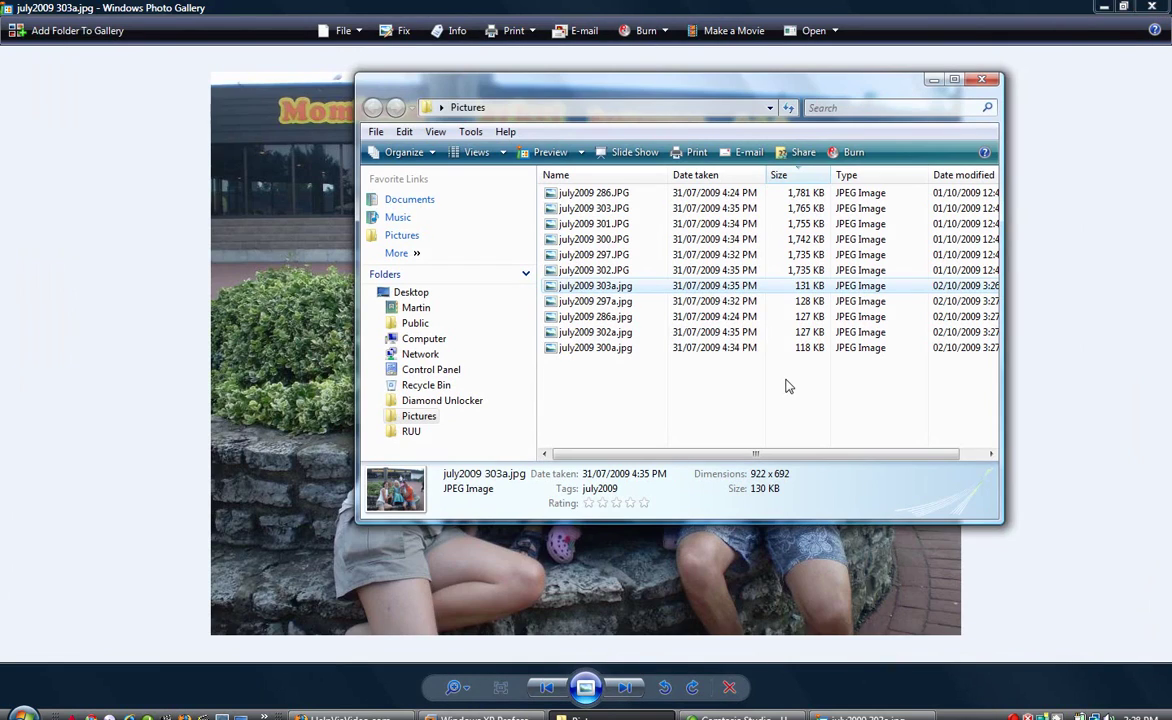
left_click(597, 210)
double_click(595, 209)
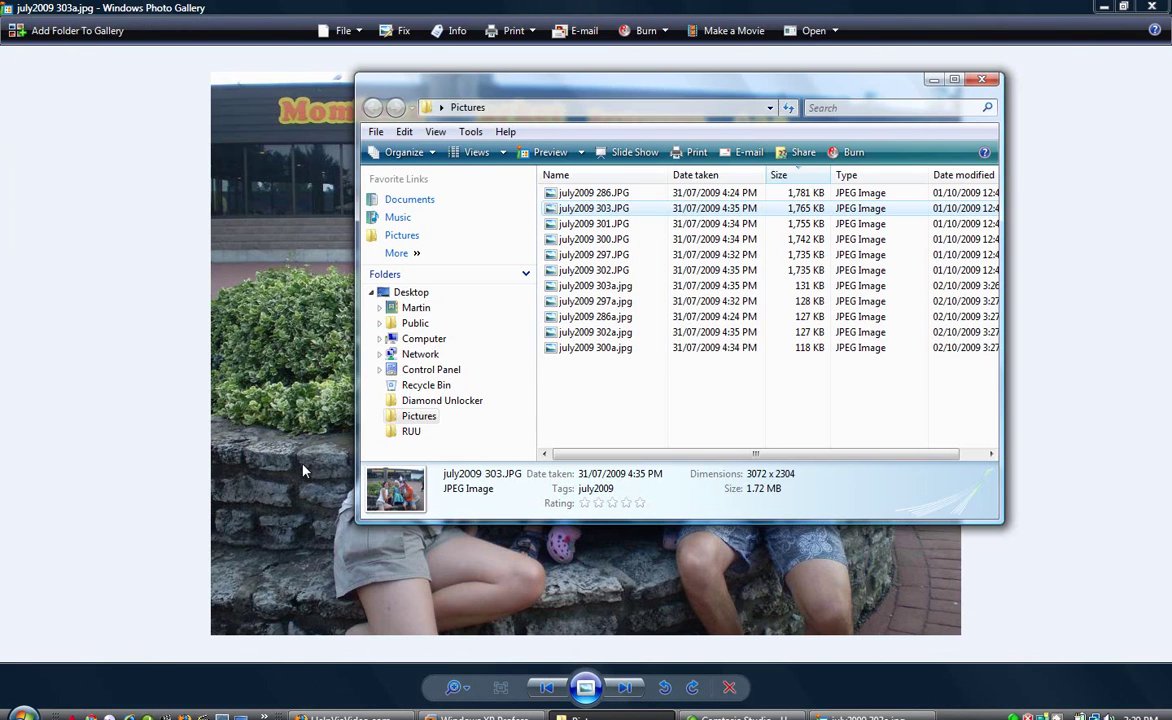
left_click(299, 466)
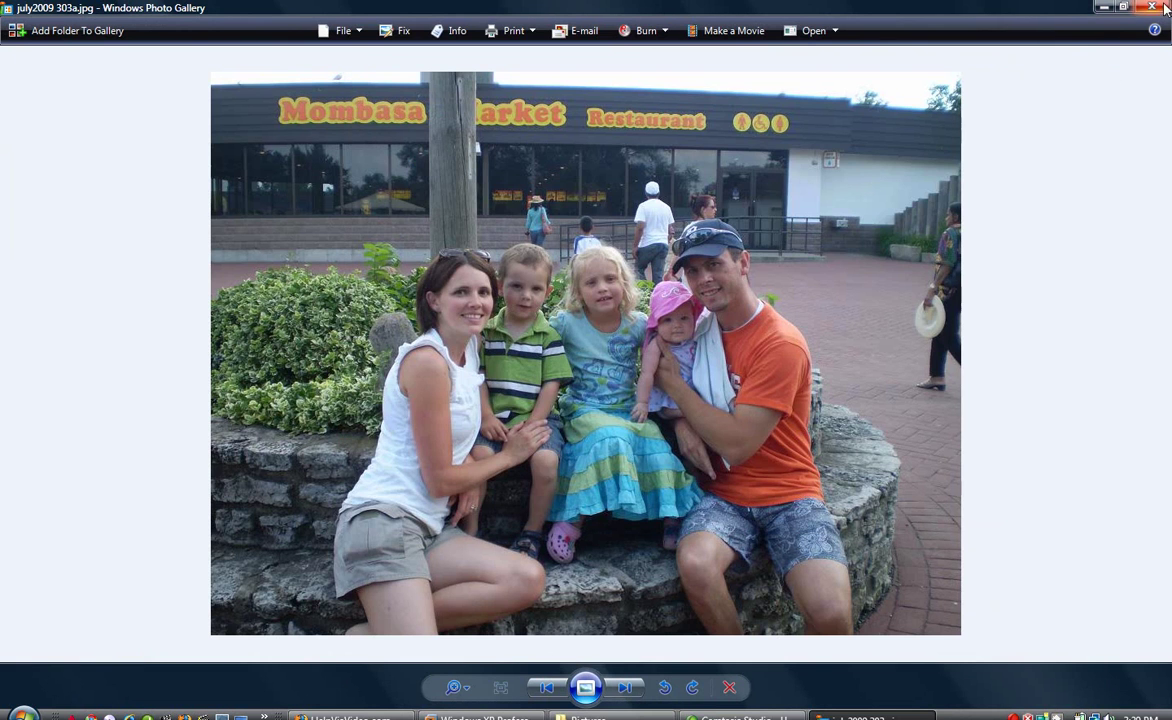
key("alt+F4")
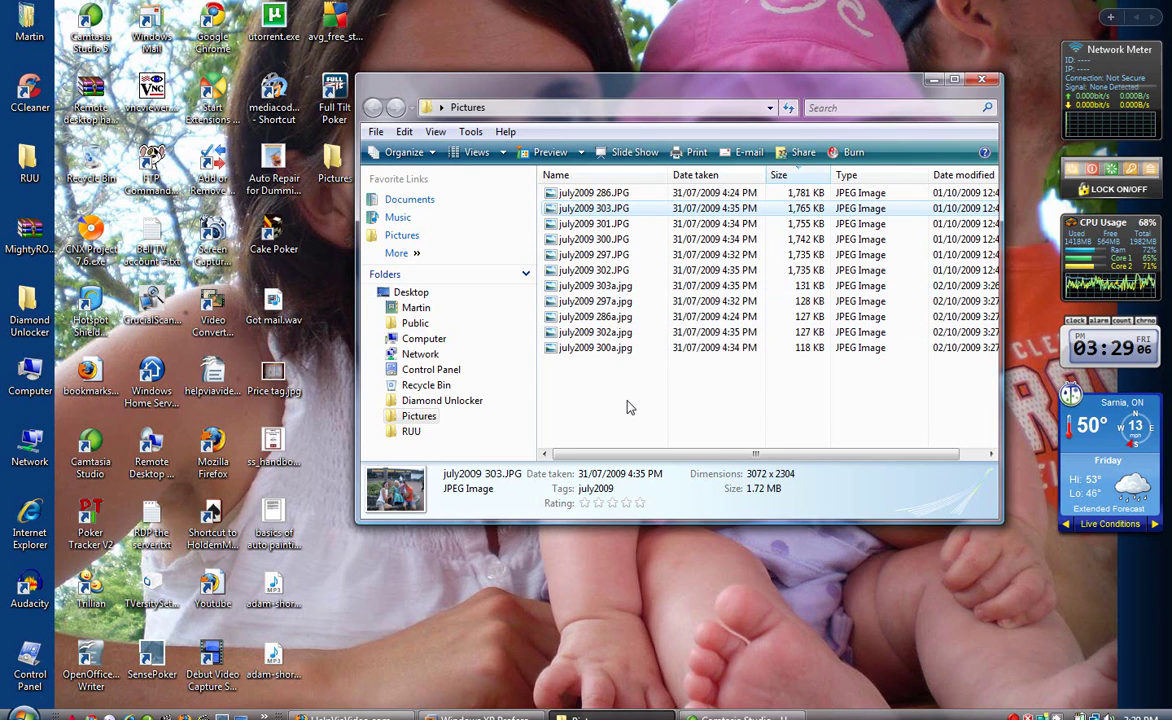
- Browse the resized copies in the file list, then switch to the Windows XP virtual machine
left_click(630, 408)
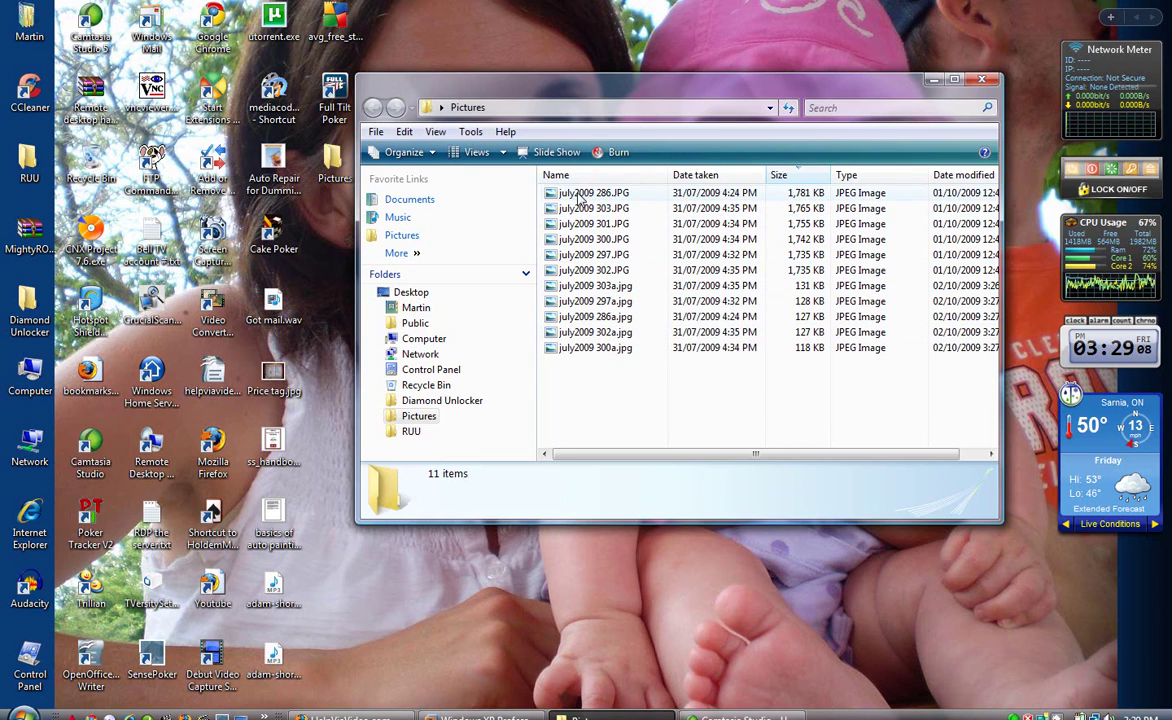
left_click(604, 288)
key("Down")
key("Down")
key("Down")
key("Down")
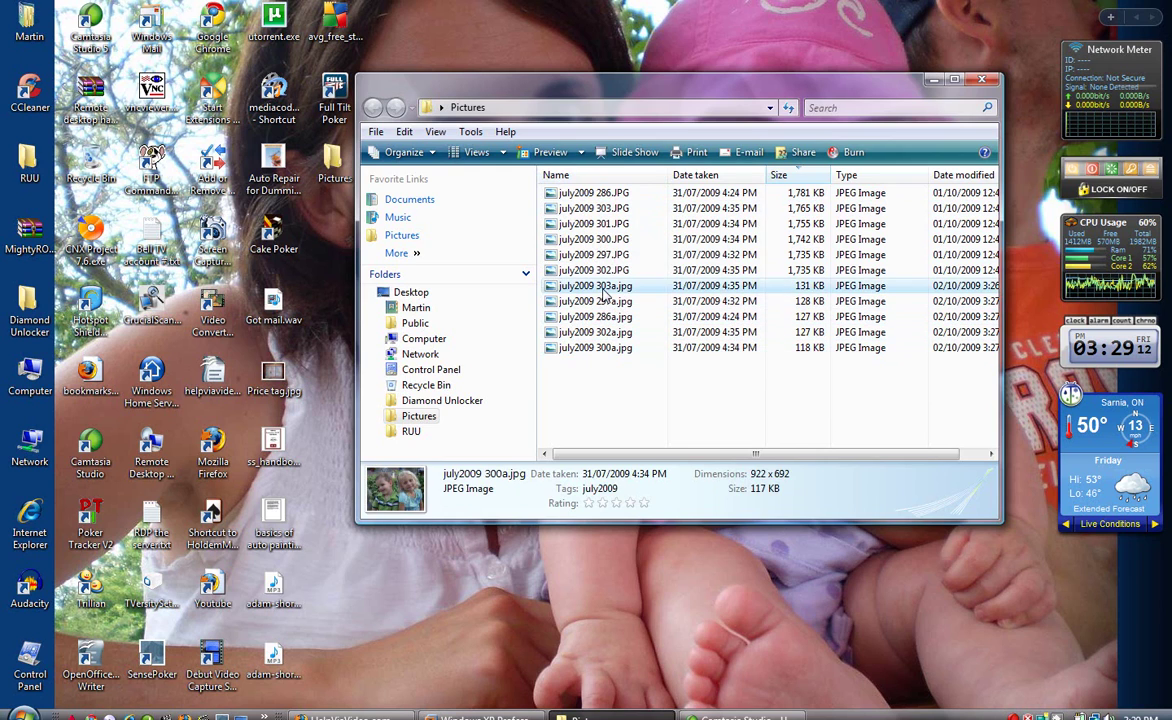
left_click(603, 288)
key("Down")
key("Down")
key("Down")
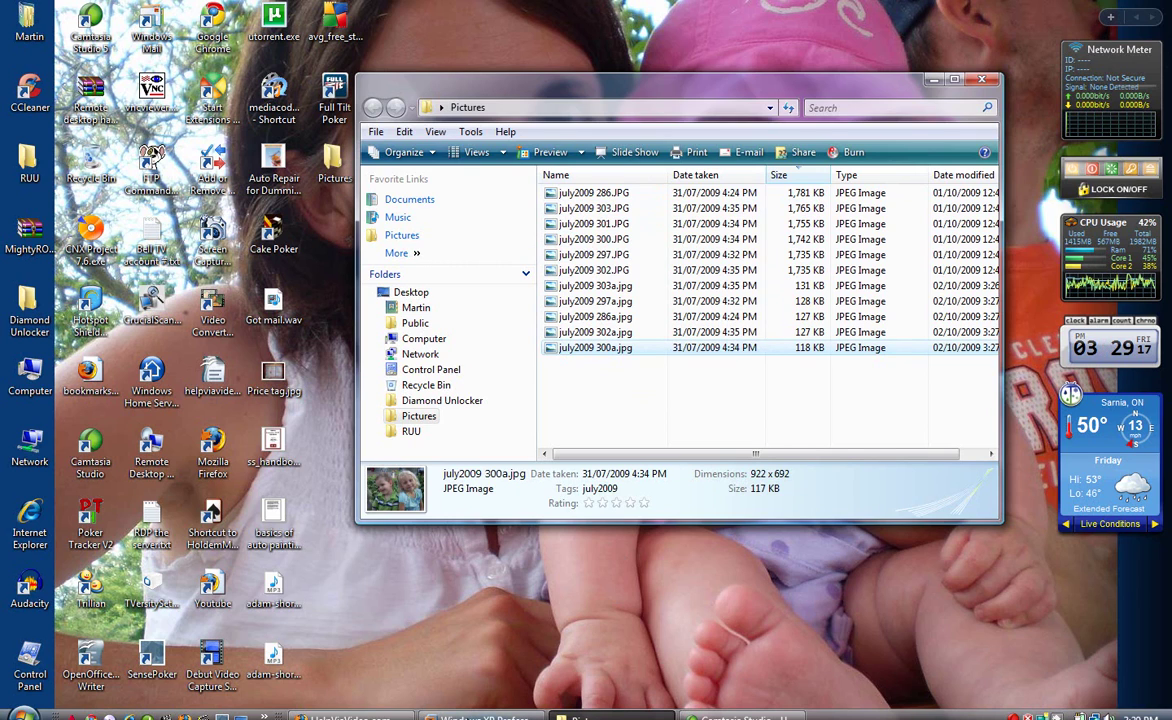
left_click(480, 716)
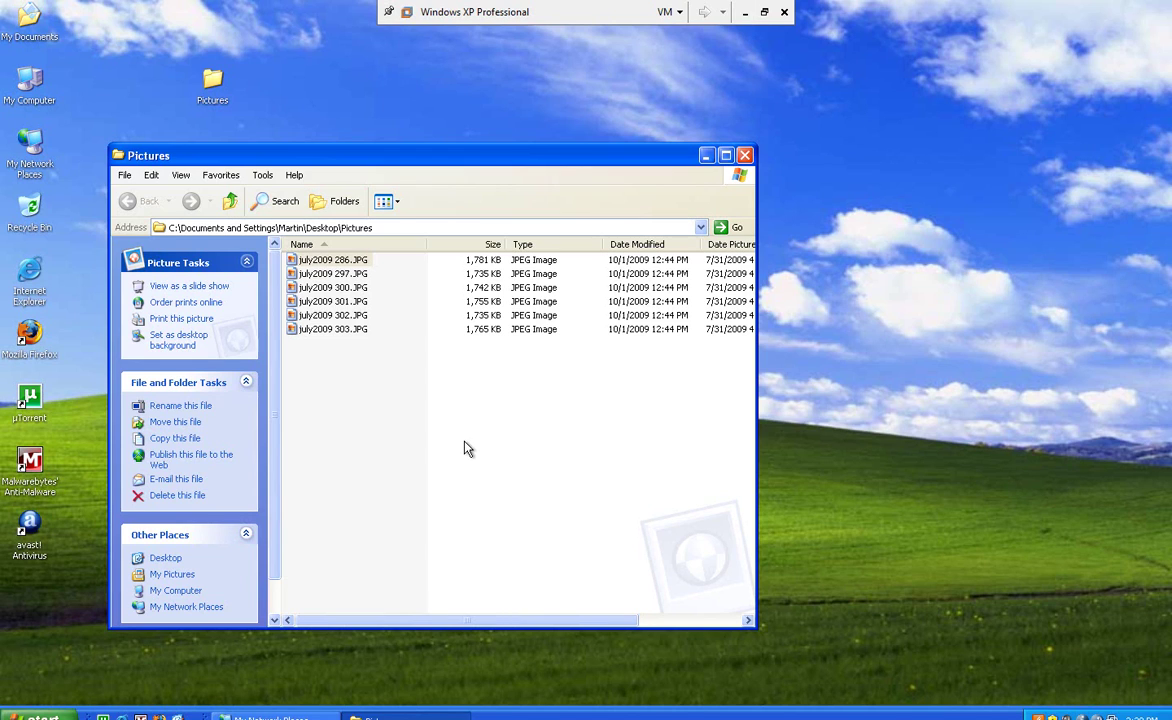
double_click(334, 262)
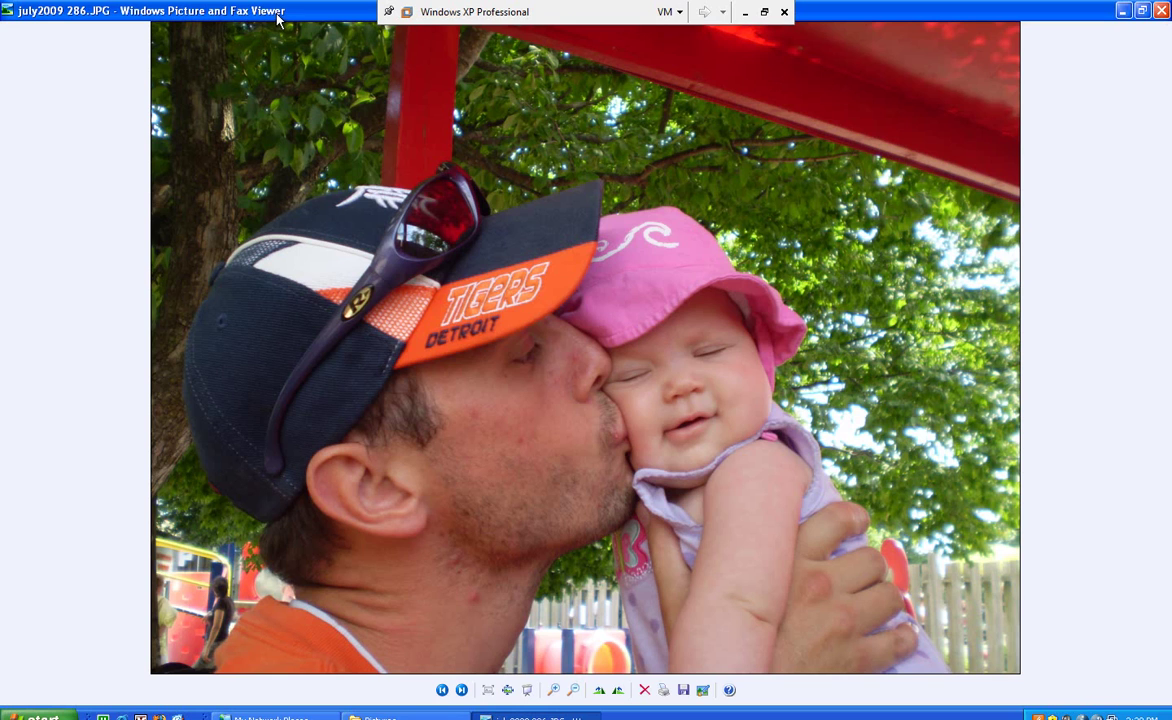
left_click(1162, 10)
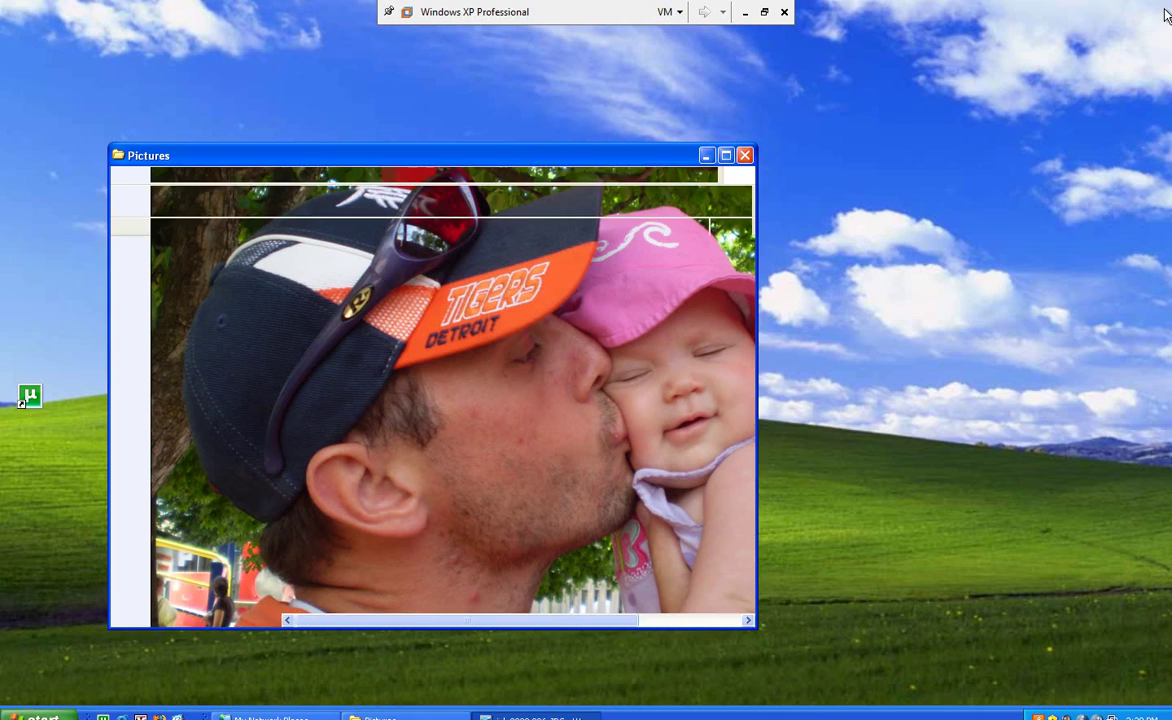
left_click(442, 463)
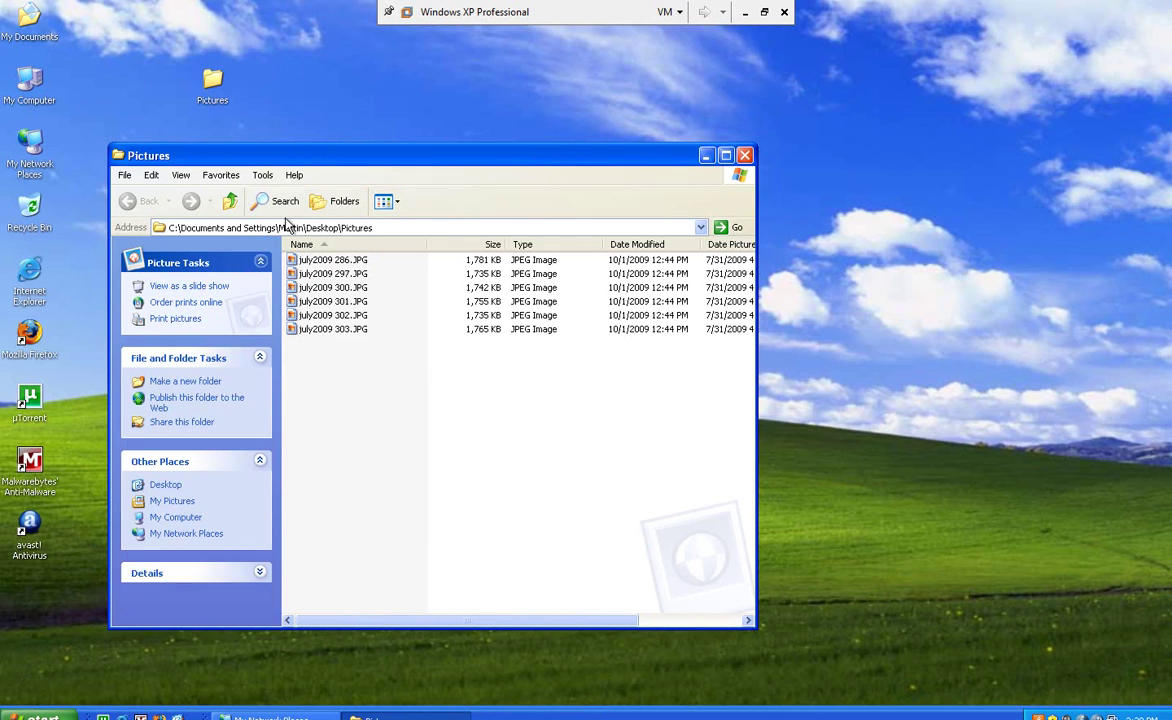
- Open Folder Options' File Types list and scroll down to the JPEG/JPG entries
left_click(263, 176)
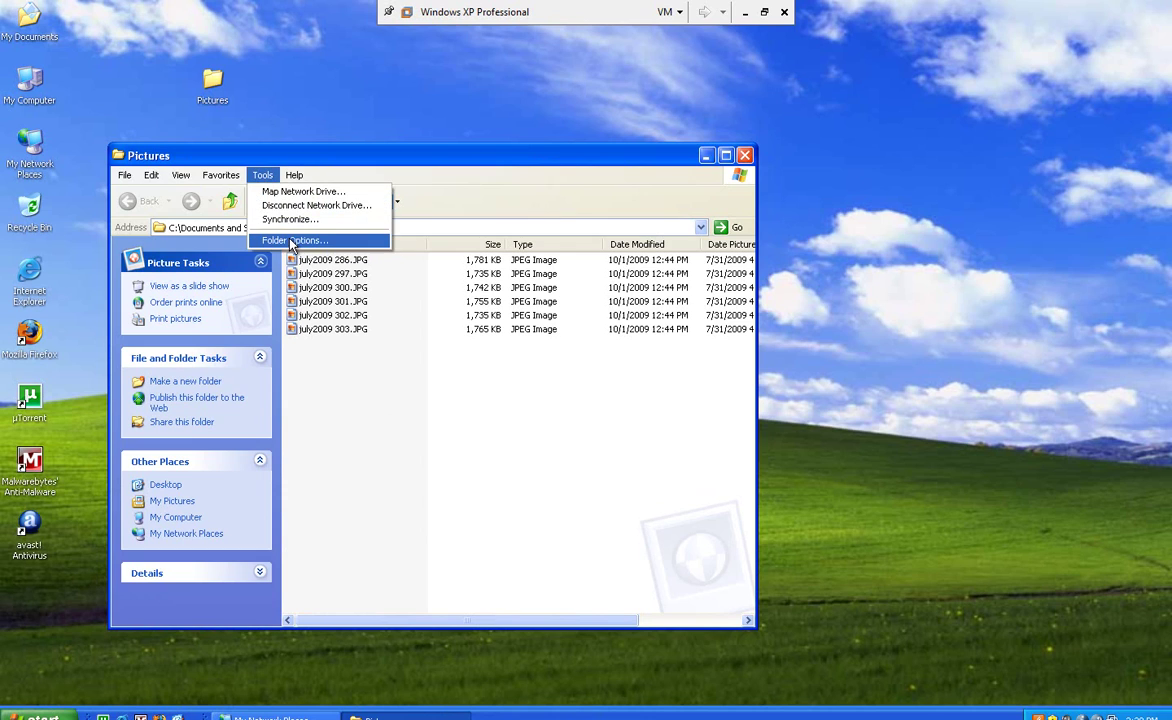
left_click(268, 226)
left_click(234, 197)
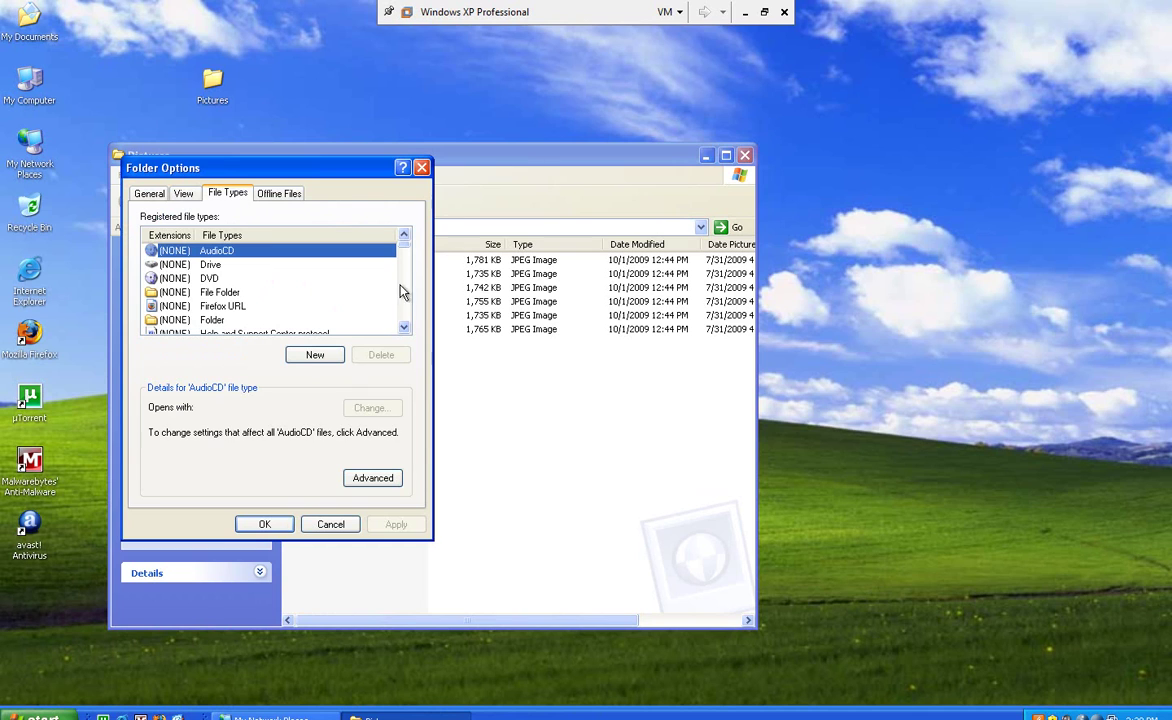
scroll(407, 261, "down", 10)
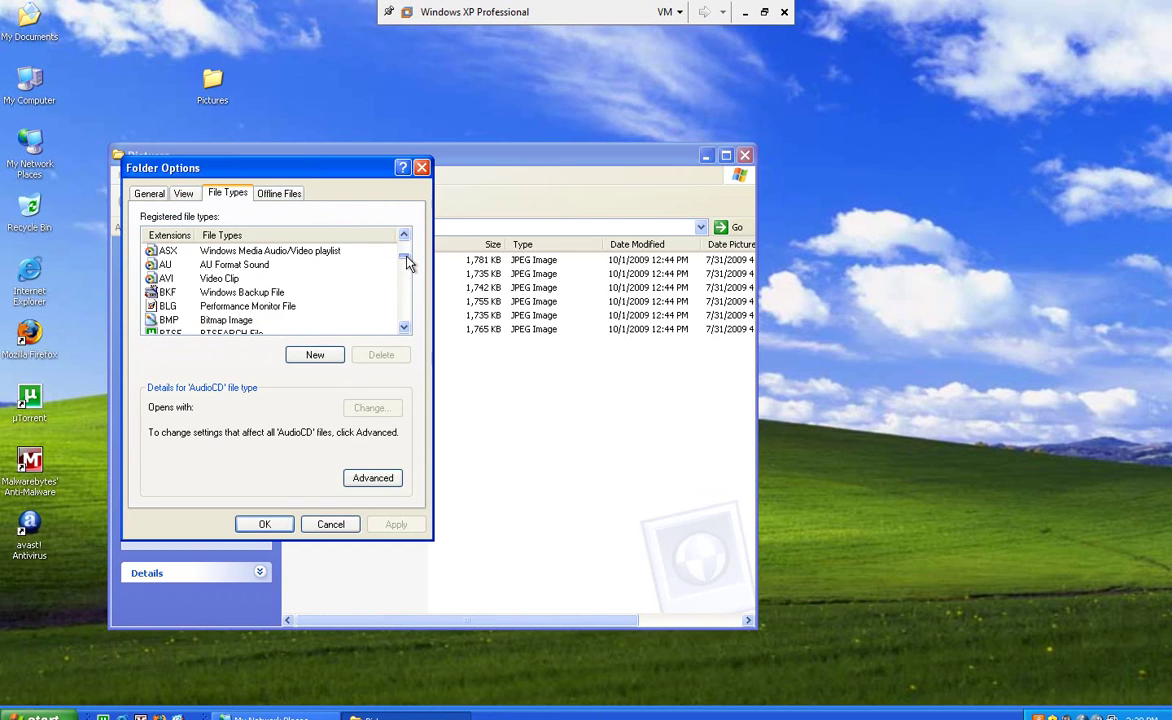
scroll(407, 261, "down", 12)
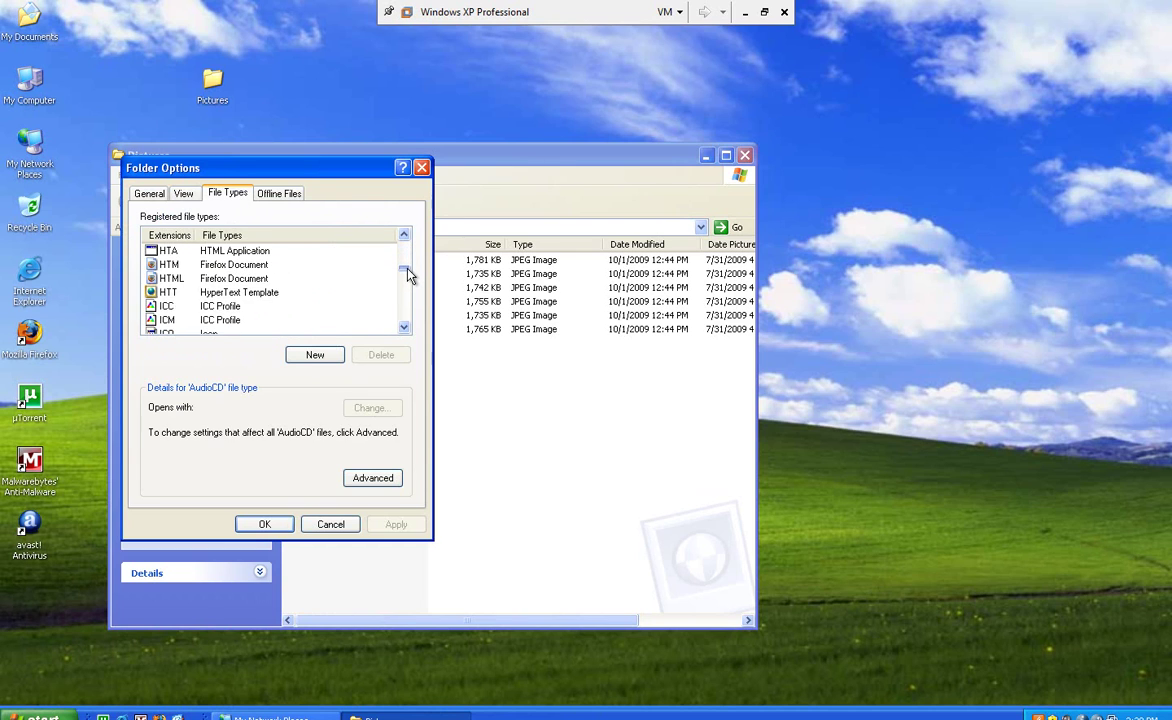
scroll(320, 283, "down", 3)
scroll(311, 289, "up", 1)
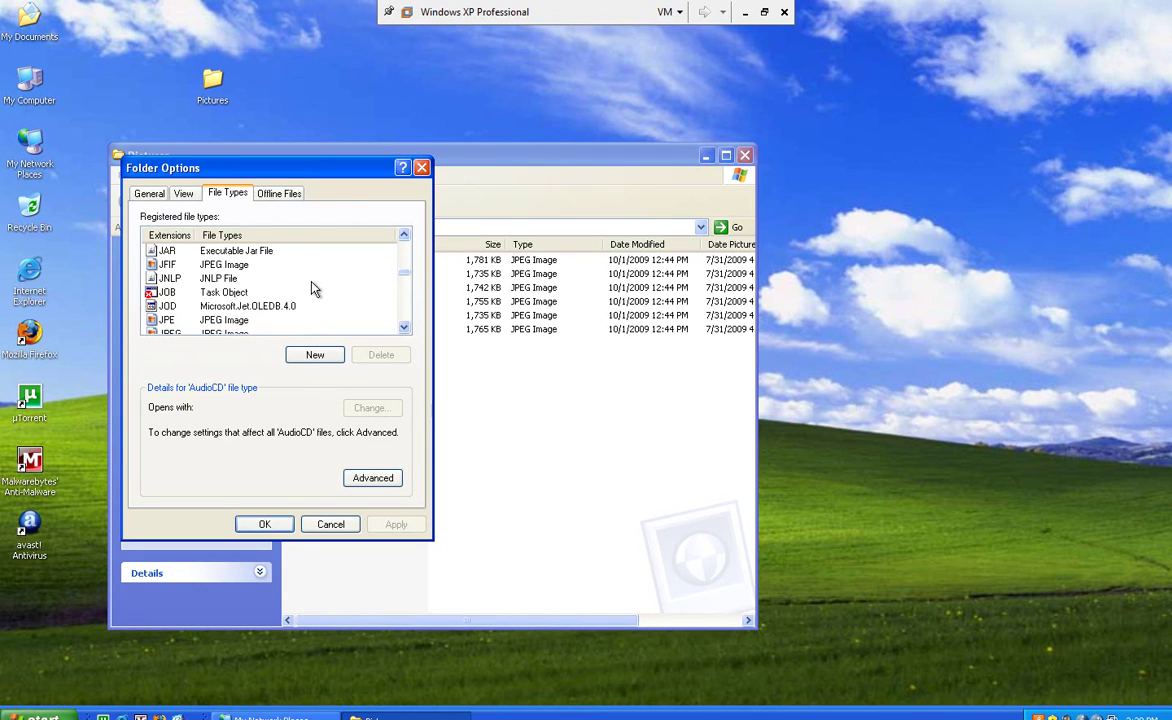
scroll(237, 293, "down", 1)
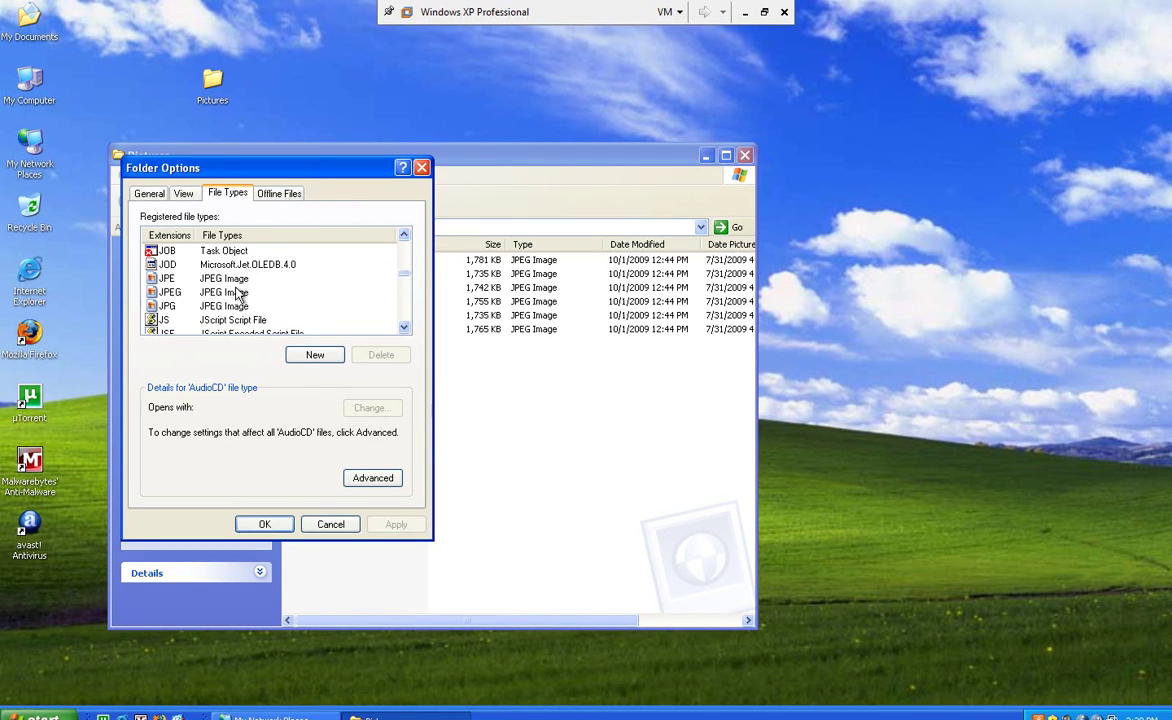
- Change the JPG file type to open with Paint
left_click(166, 292)
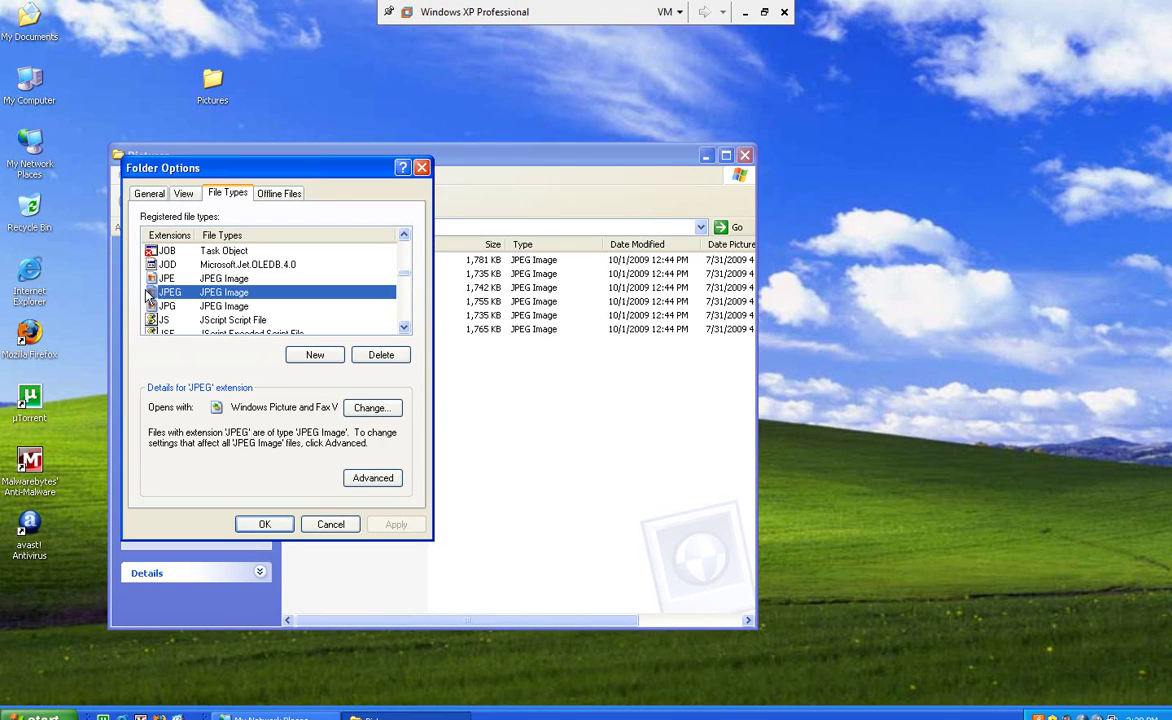
left_click(164, 306)
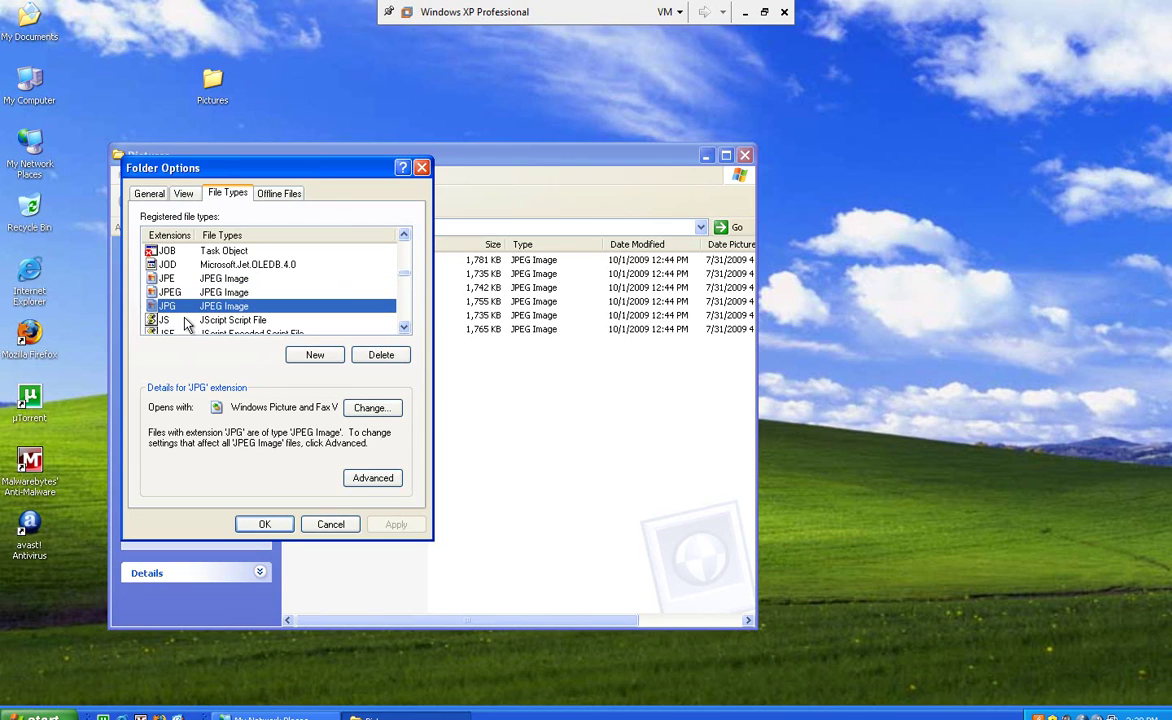
left_click(376, 409)
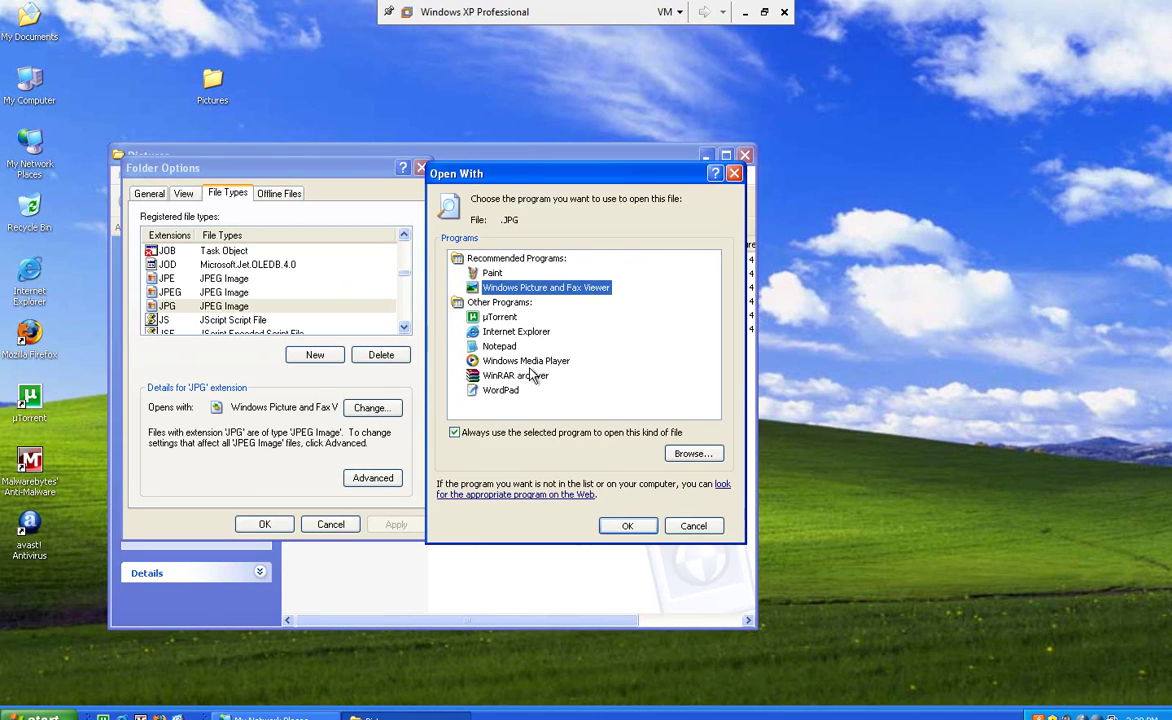
left_click(488, 273)
left_click(629, 526)
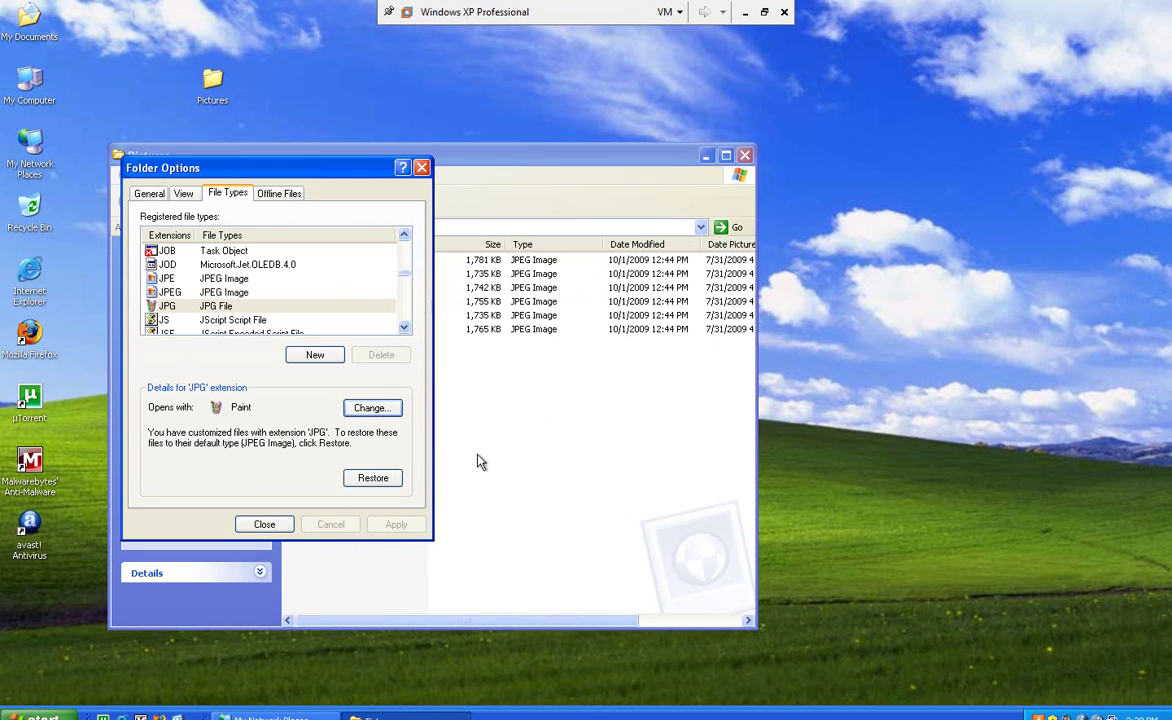
- Change the JPEG file type to open with Paint as well, then close Folder Options
left_click(226, 292)
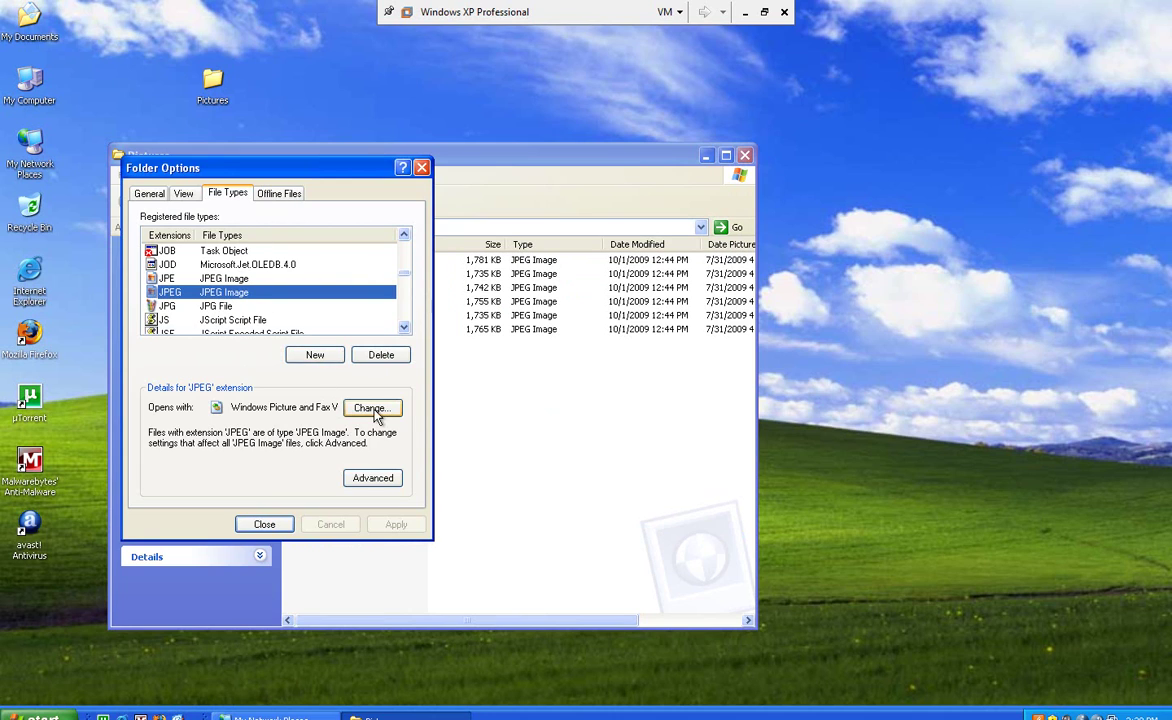
left_click(370, 410)
left_click(470, 271)
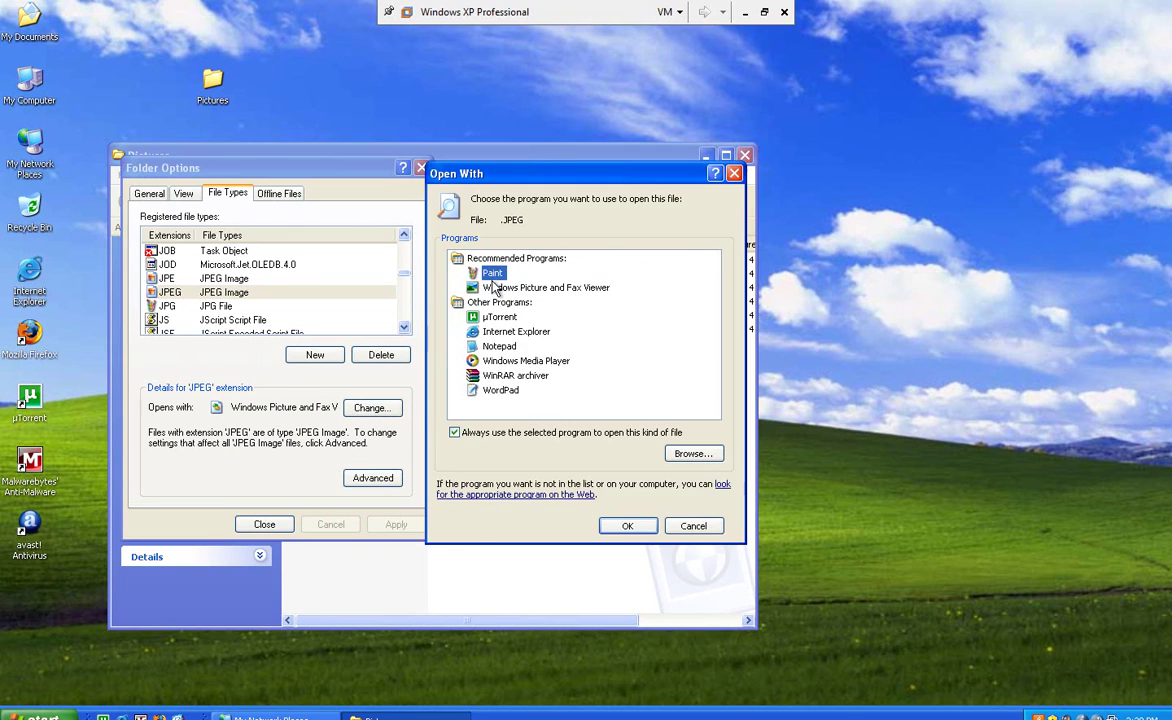
left_click(630, 526)
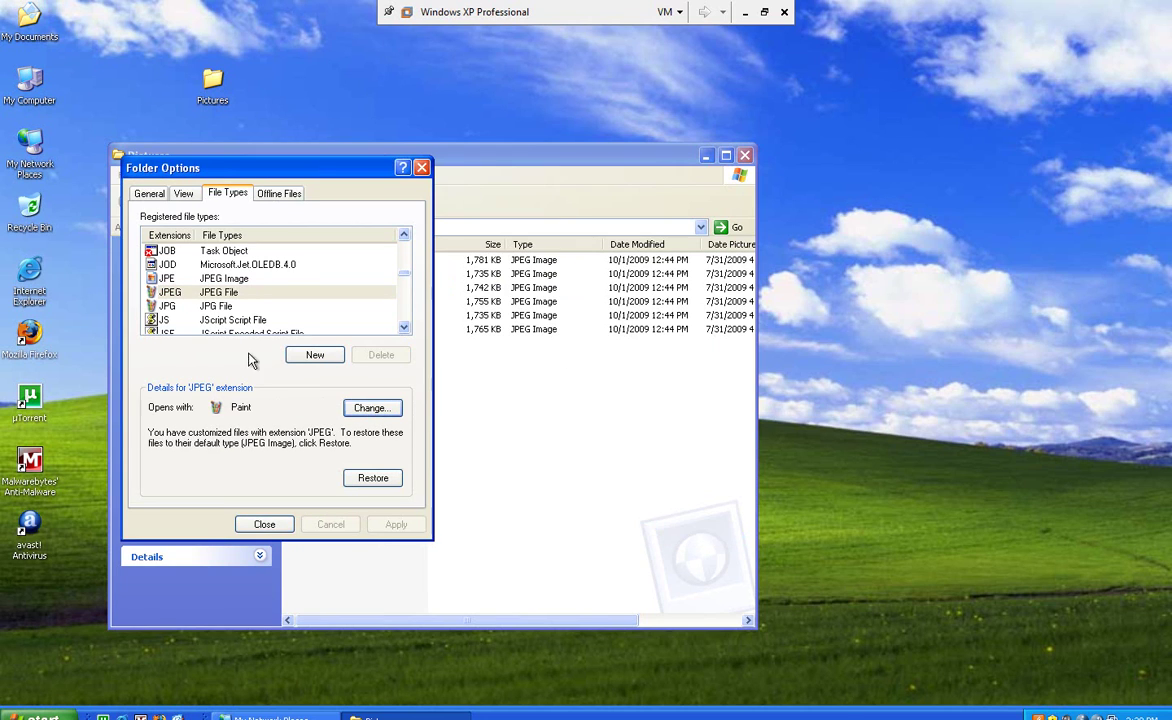
left_click(264, 525)
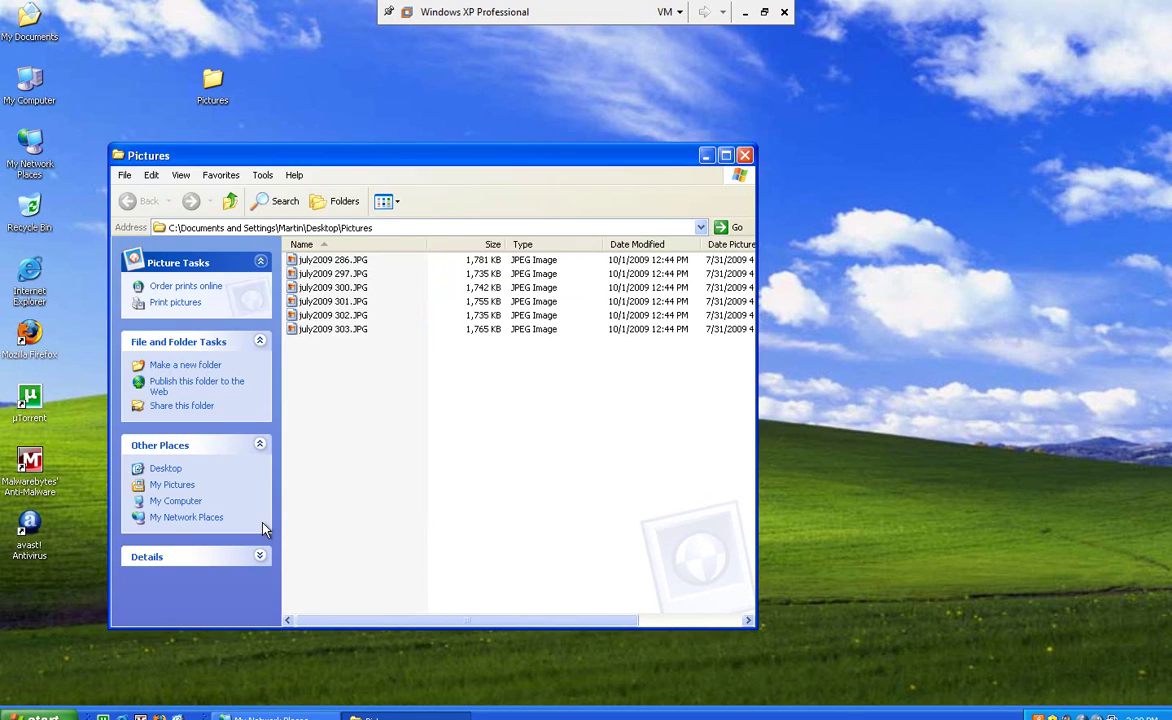
- Open july2009 286.JPG in Paint and maximize the window
left_click(320, 262)
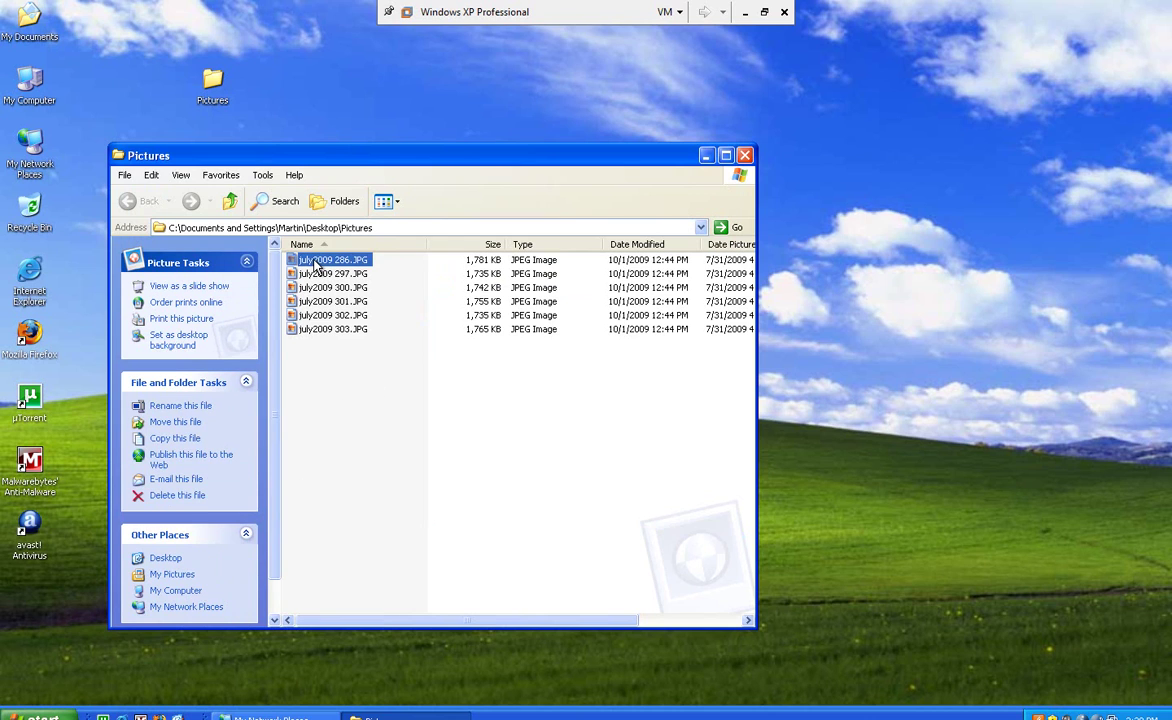
double_click(300, 262)
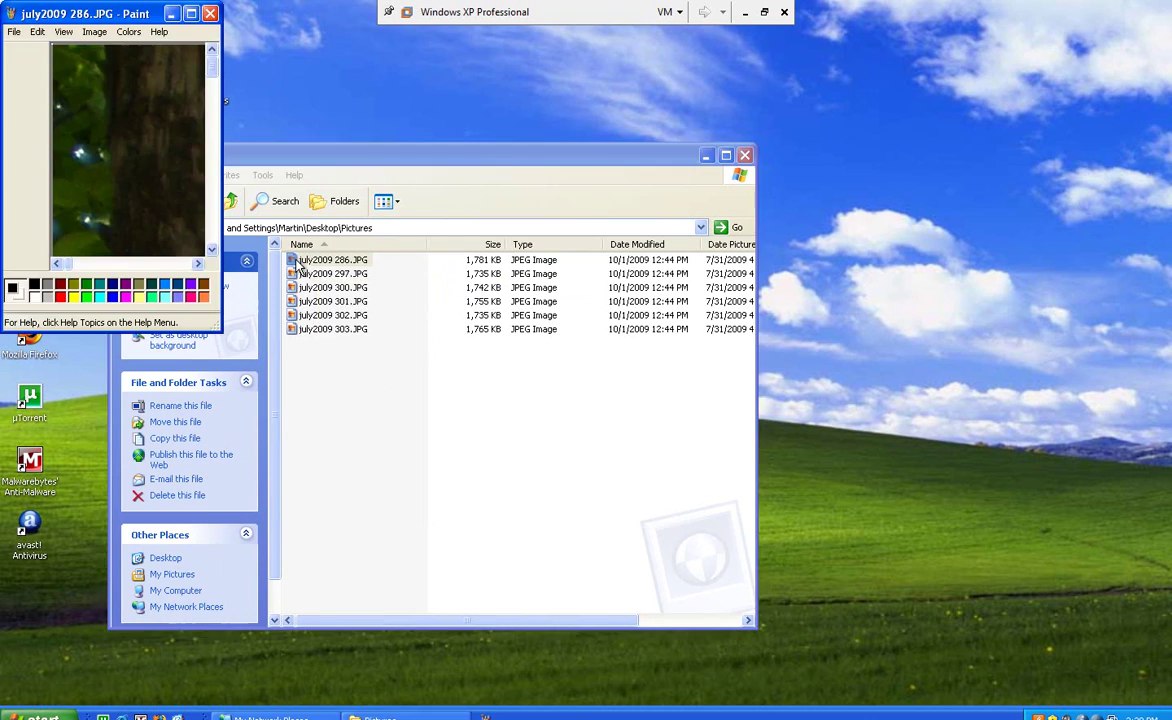
double_click(195, 18)
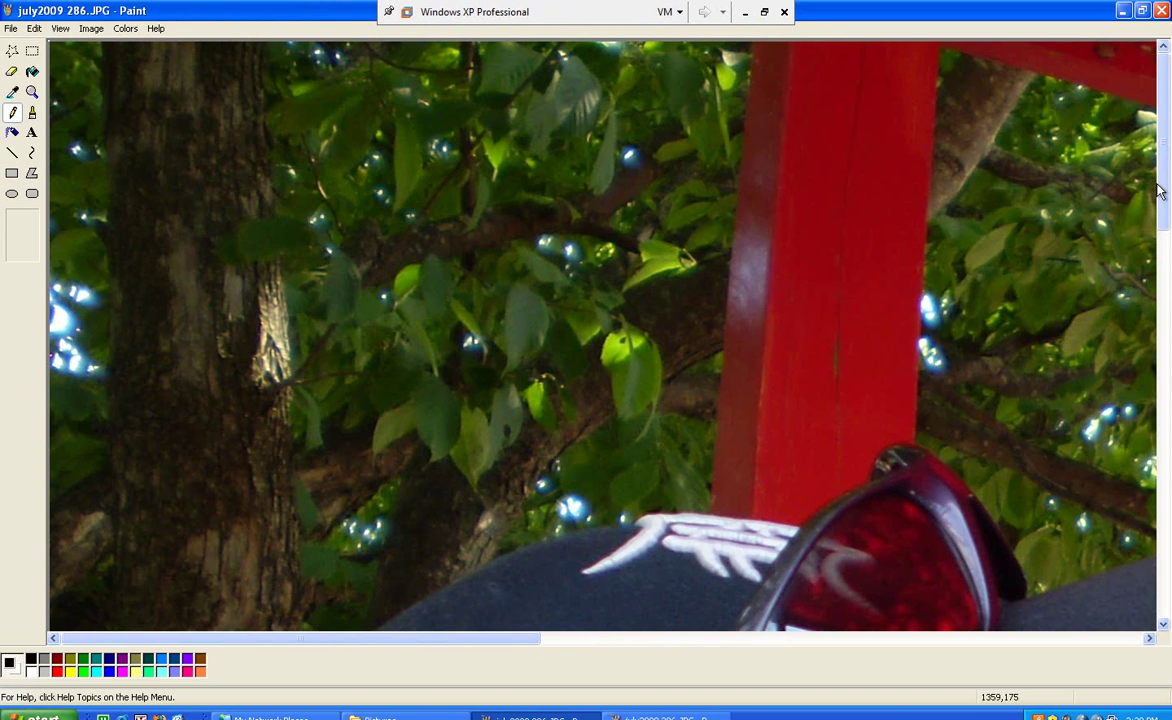
left_click_drag(1161, 178, 1163, 100)
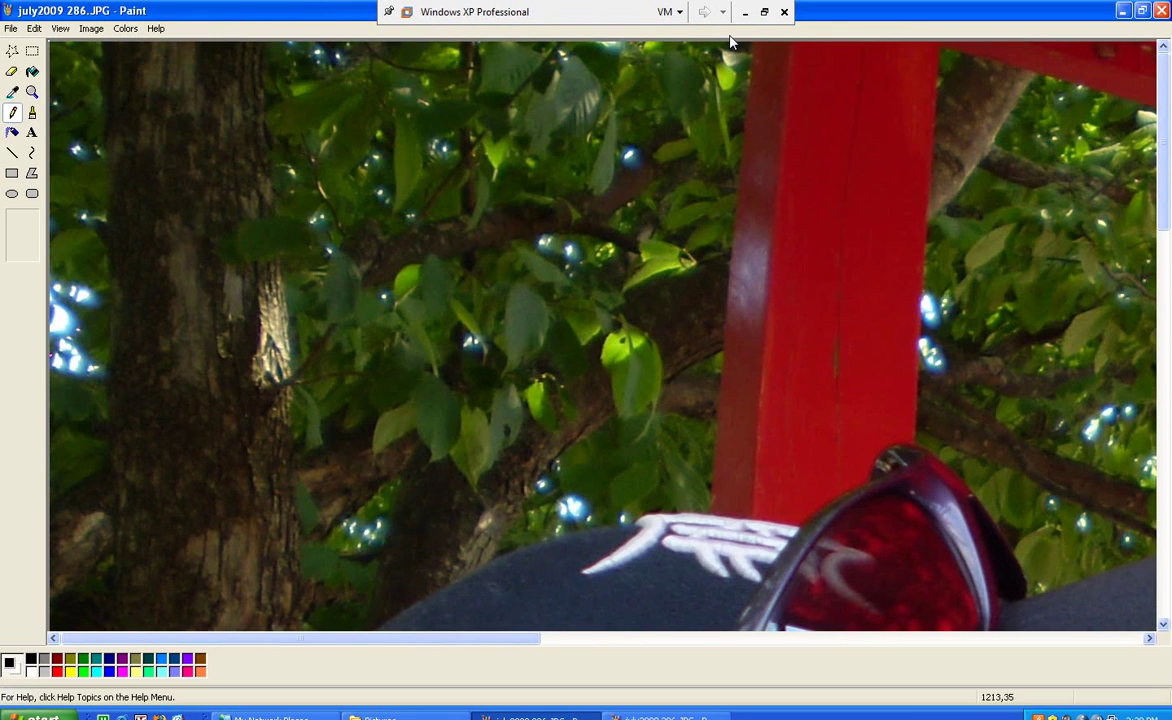
- Shrink the photo to 30% horizontally and vertically with Stretch/Skew
left_click(93, 29)
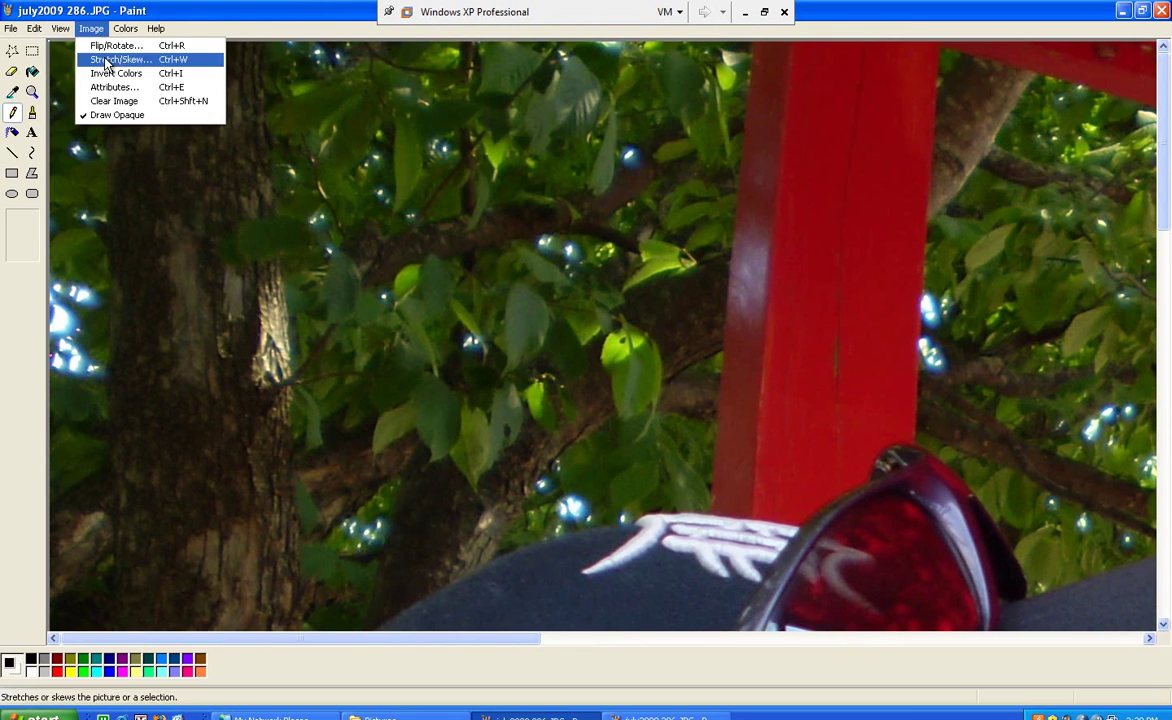
left_click(108, 59)
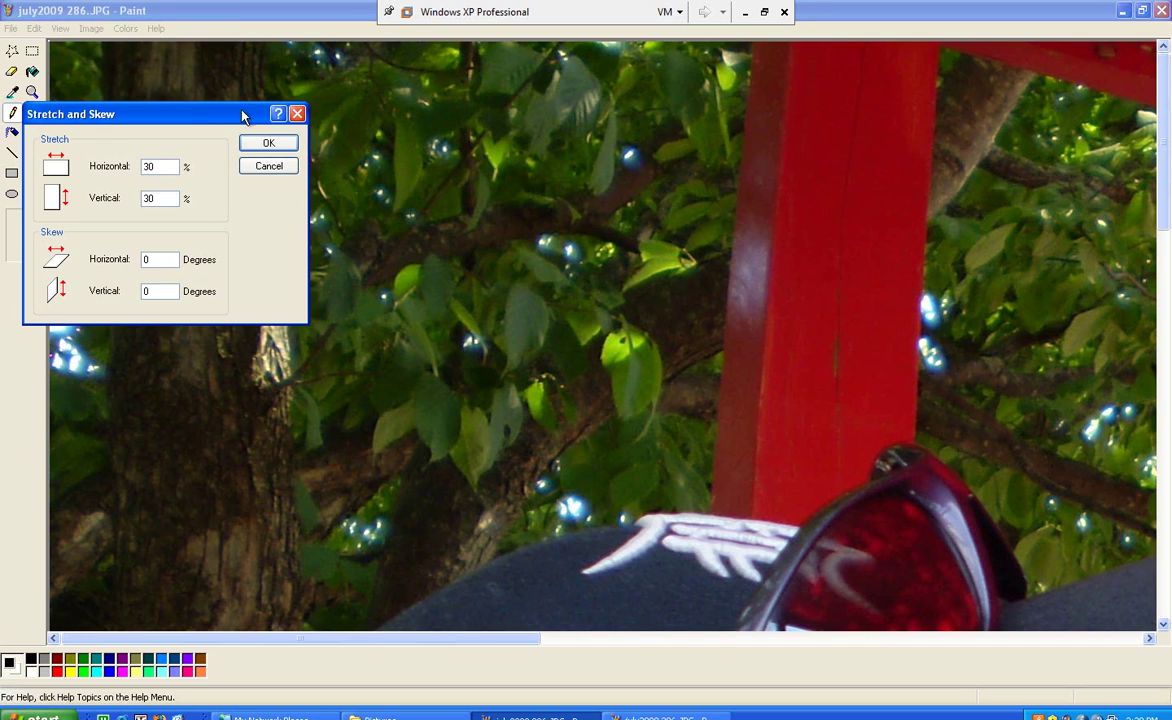
left_click(265, 141)
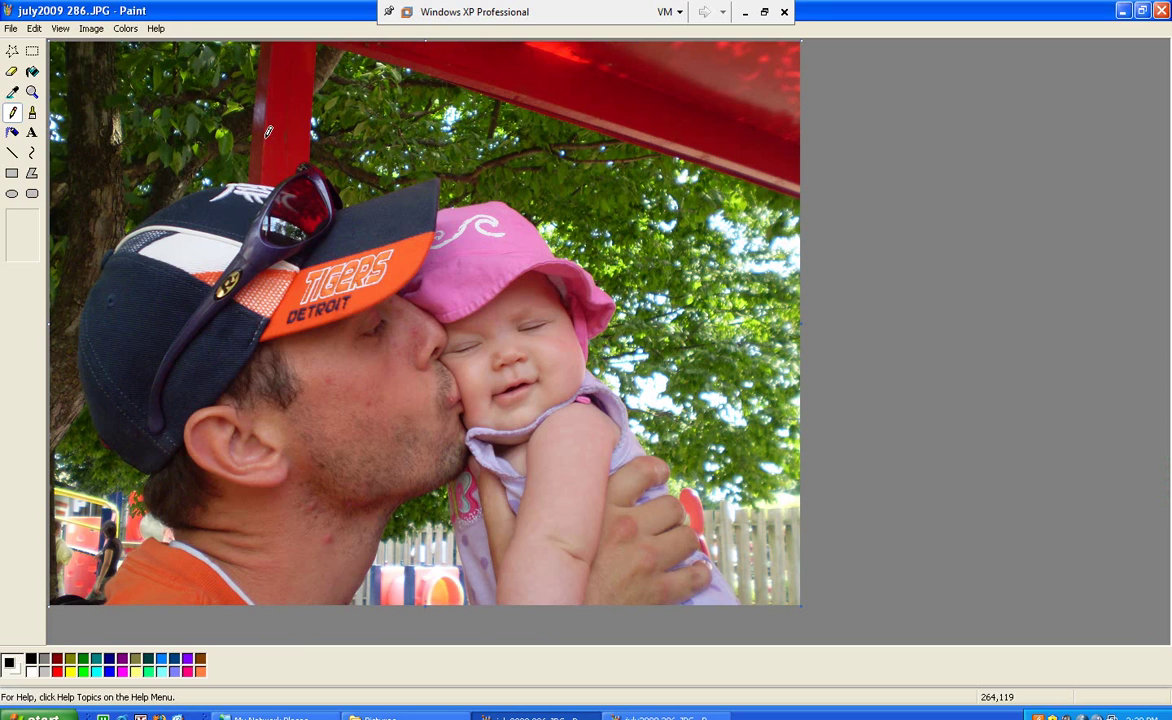
- Save the resized photo as july2009 286a.JPG and restore Paint to a smaller window
left_click(12, 28)
left_click(35, 71)
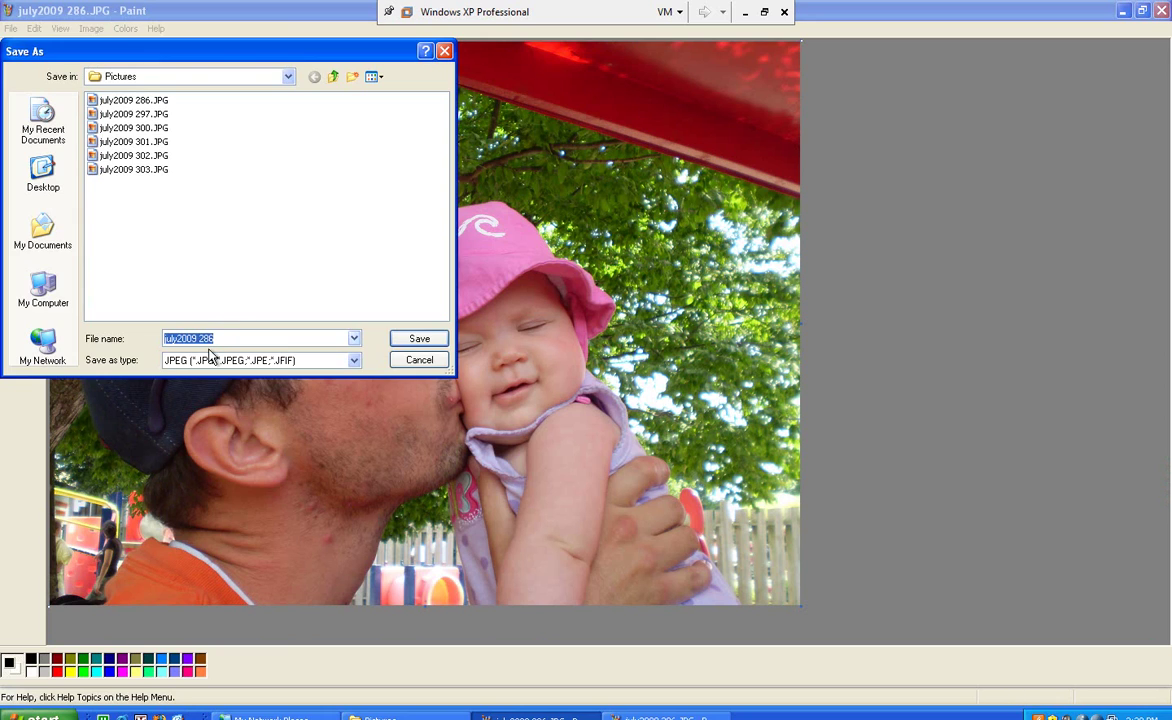
left_click(222, 338)
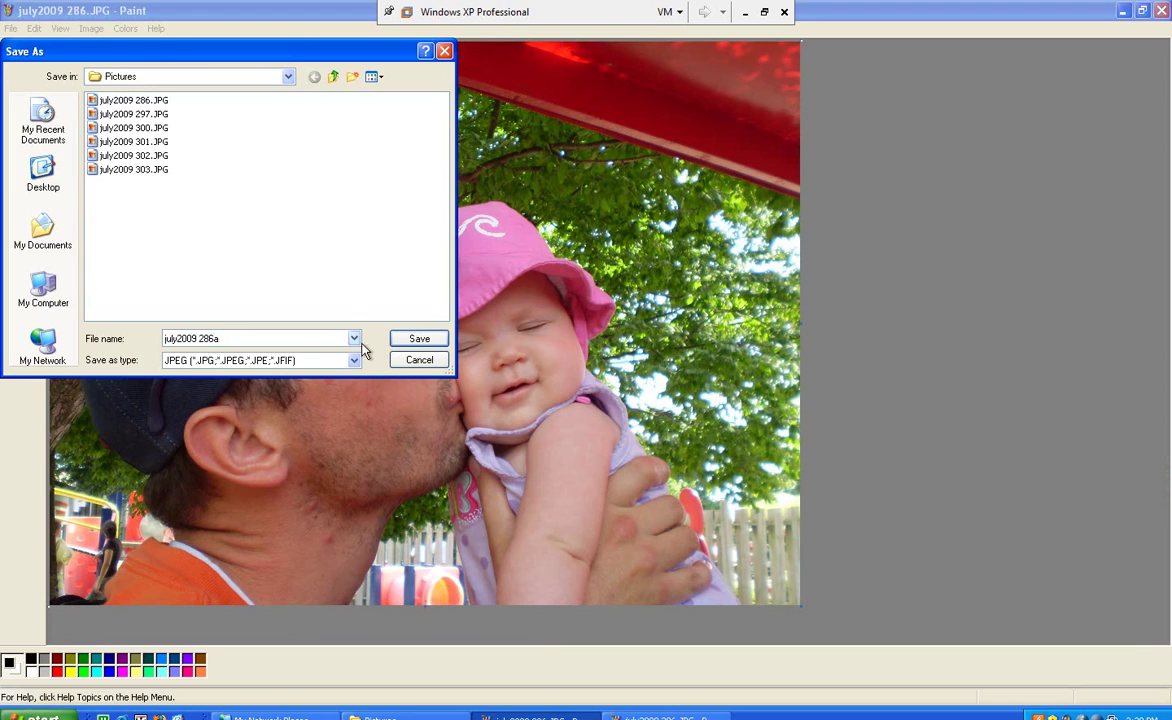
type("a")
key("Return")
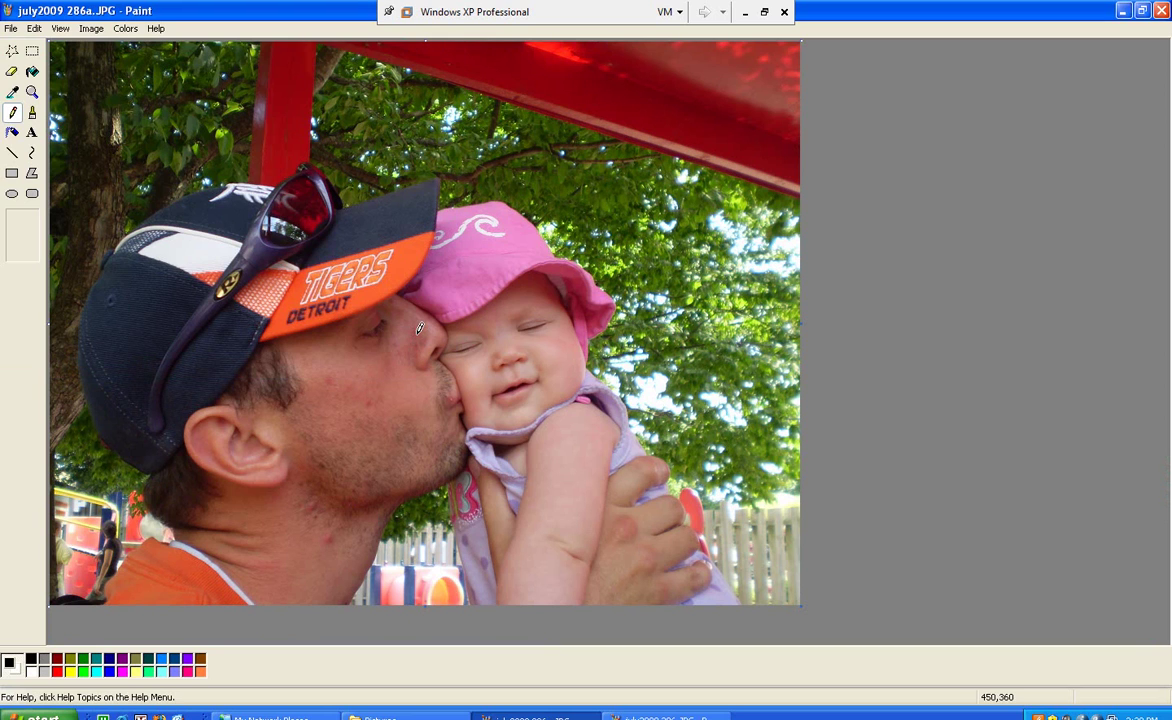
left_click(1141, 10)
- Check the new july2009 286a.JPG copy in the Pictures folder
left_click(420, 470)
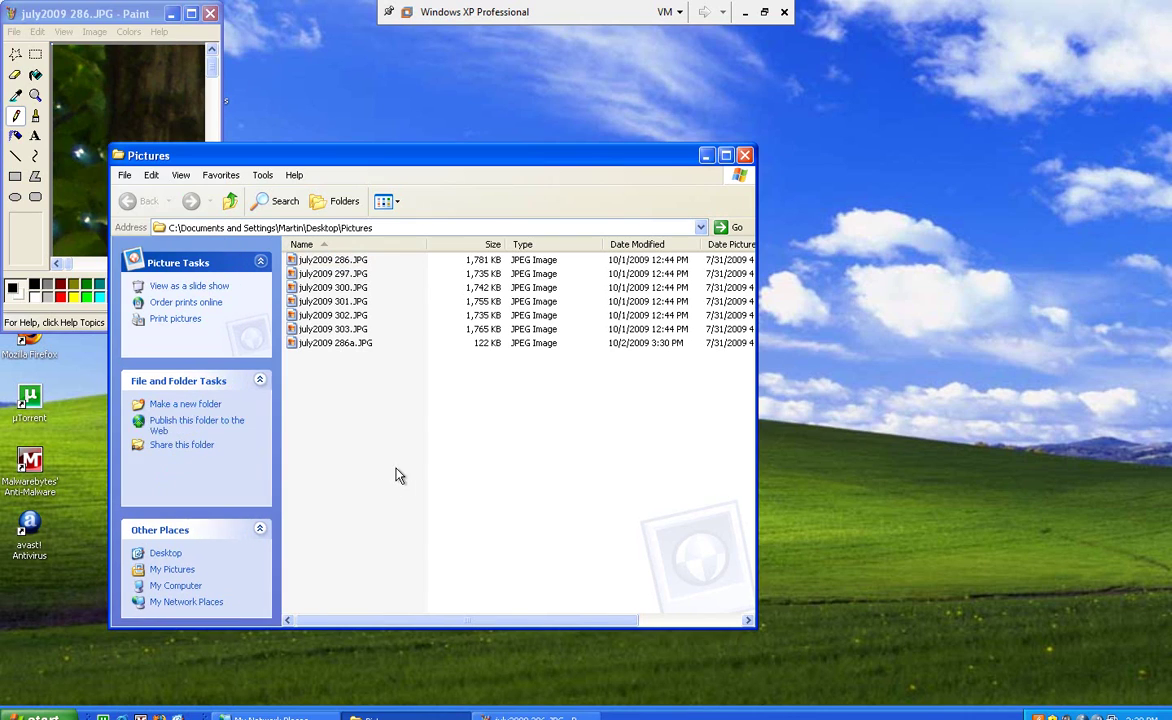
left_click(336, 346)
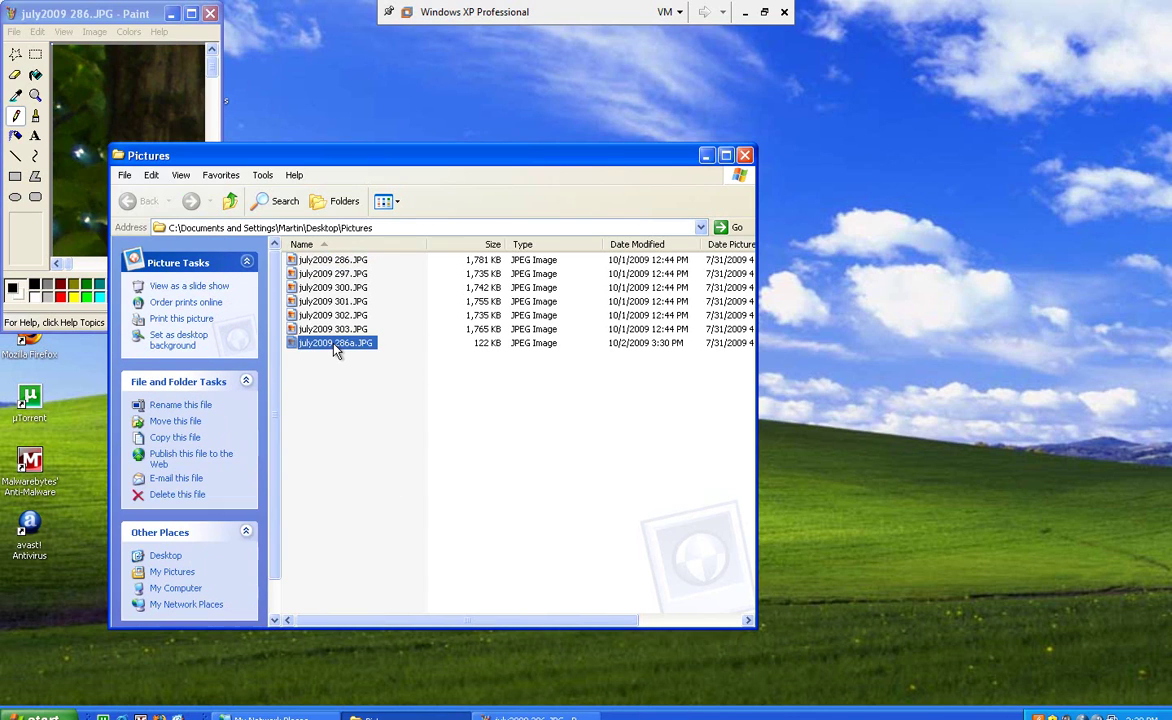
left_click(489, 351)
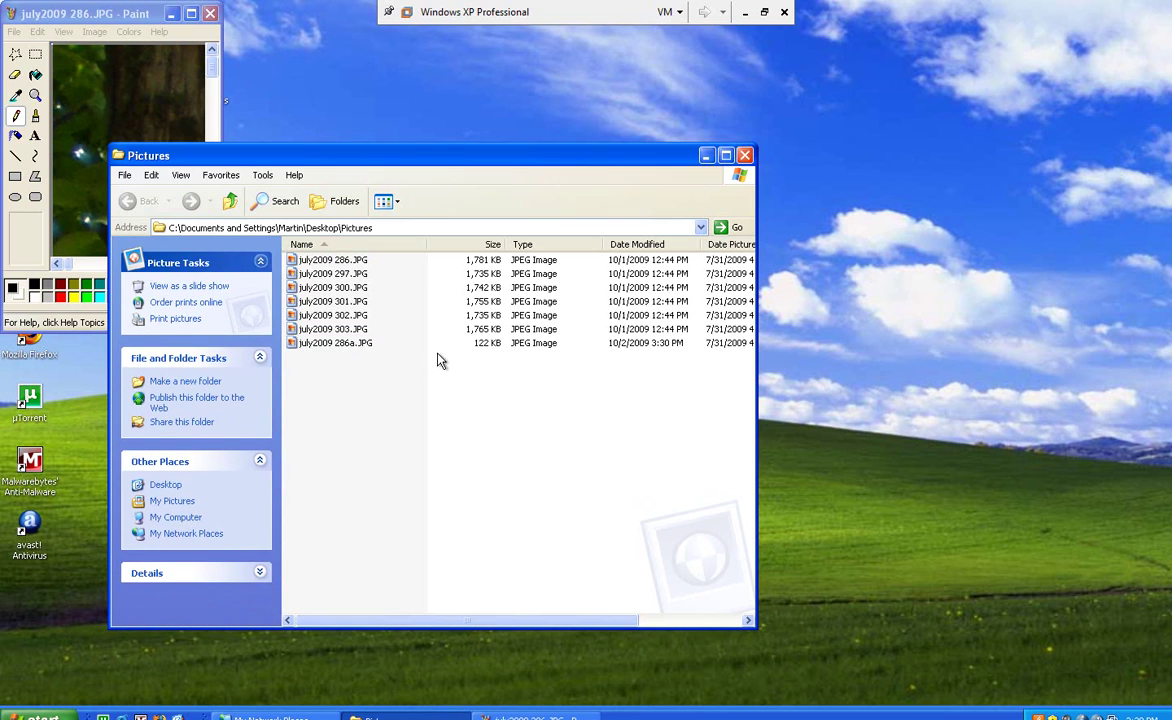
- Close Paint and the Pictures window, leave the XP machine, and return to Firefox
left_click(211, 15)
left_click(744, 155)
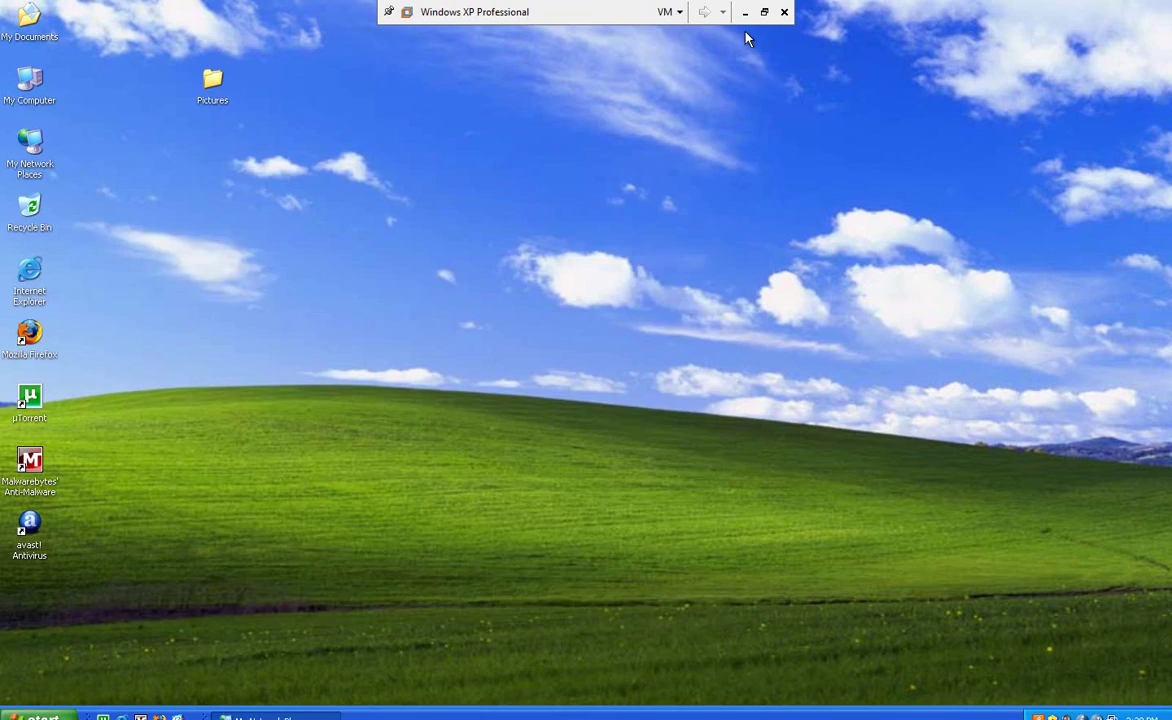
left_click(744, 12)
left_click(350, 716)
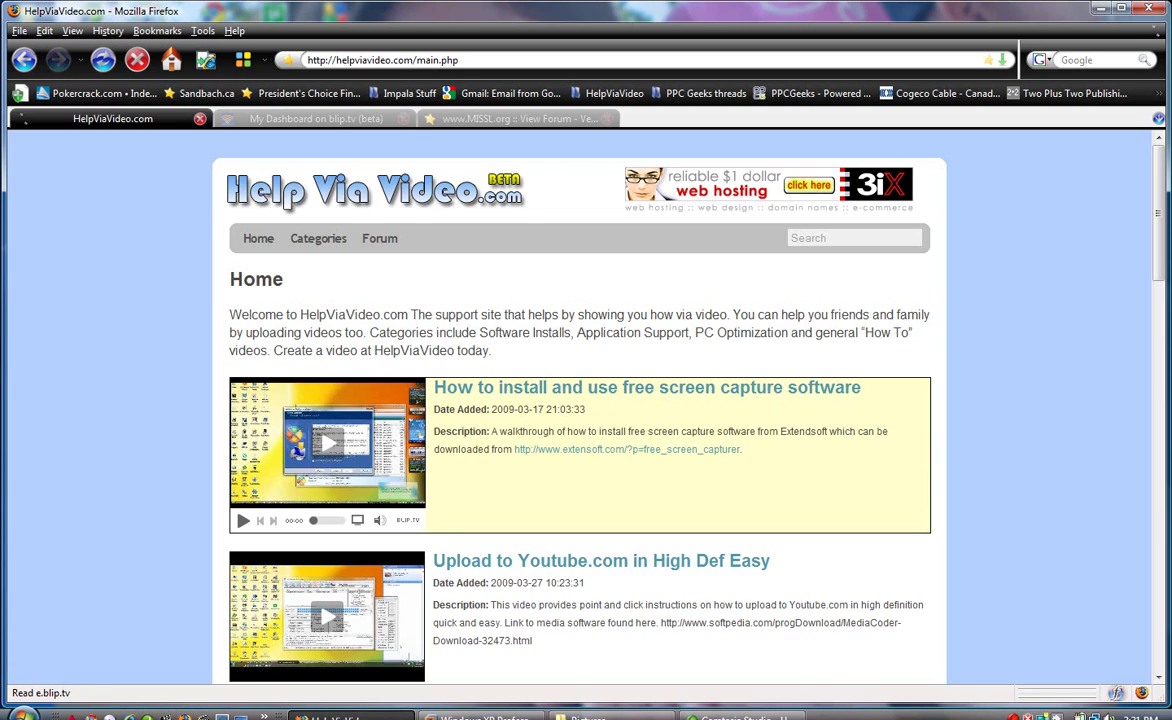
right_click(1016, 716)
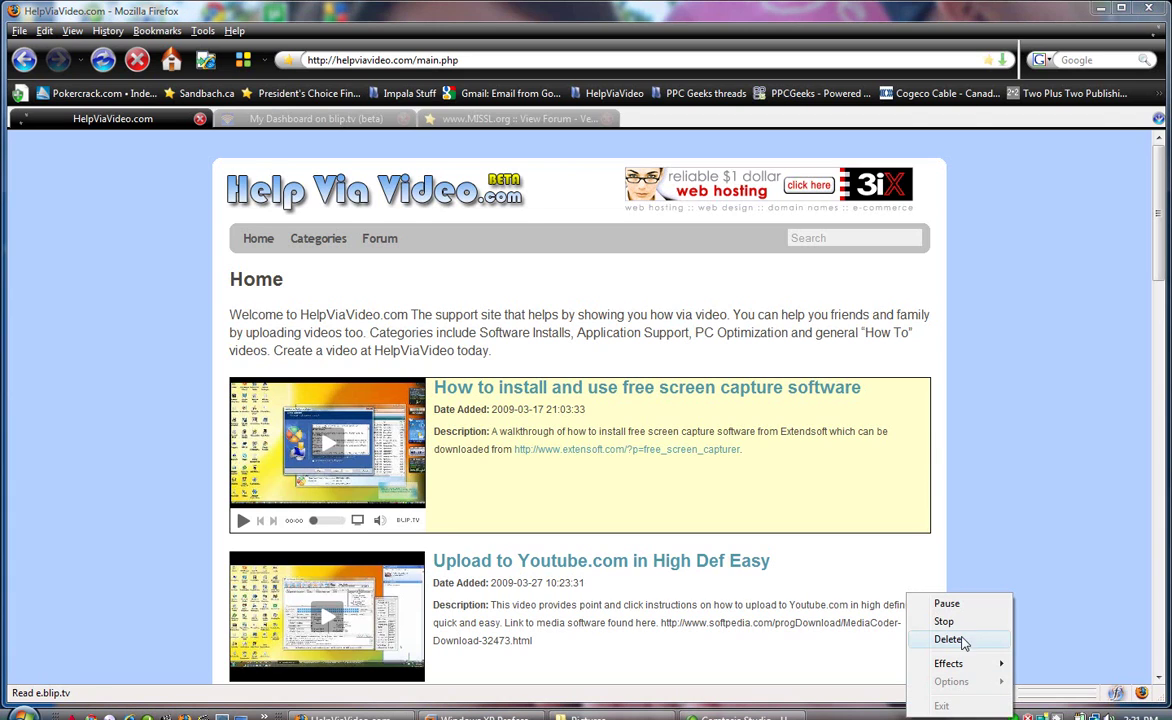